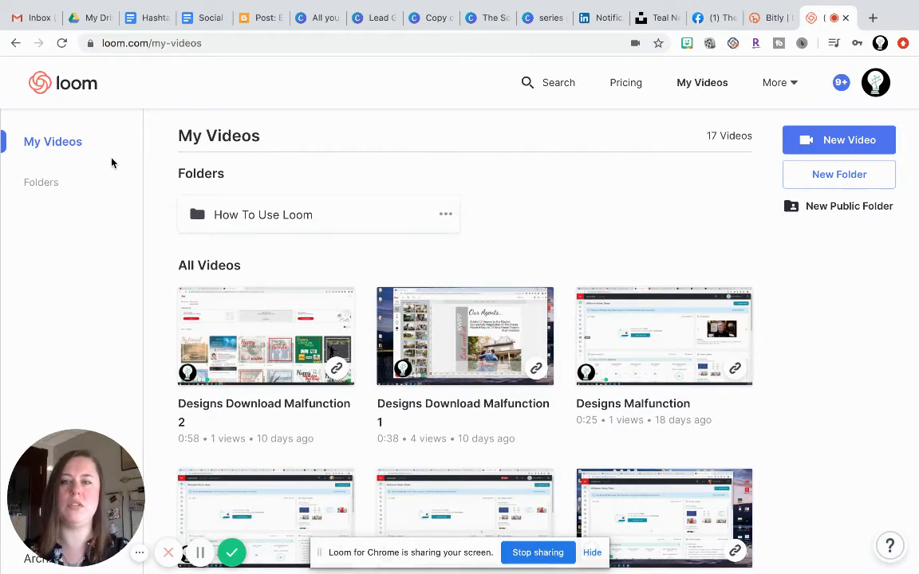
Switch to Gmail and open Google Drive from its Google apps.
click(32, 19)
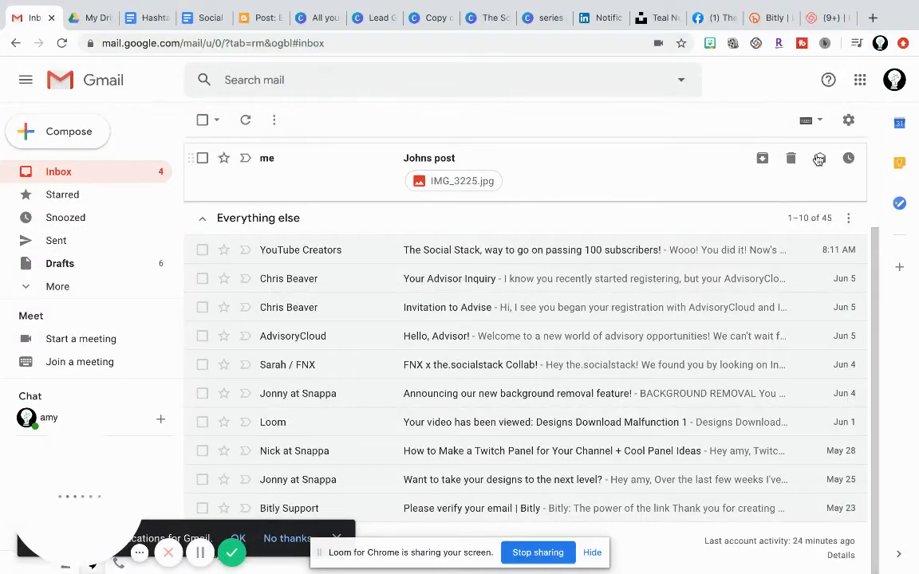
click(860, 86)
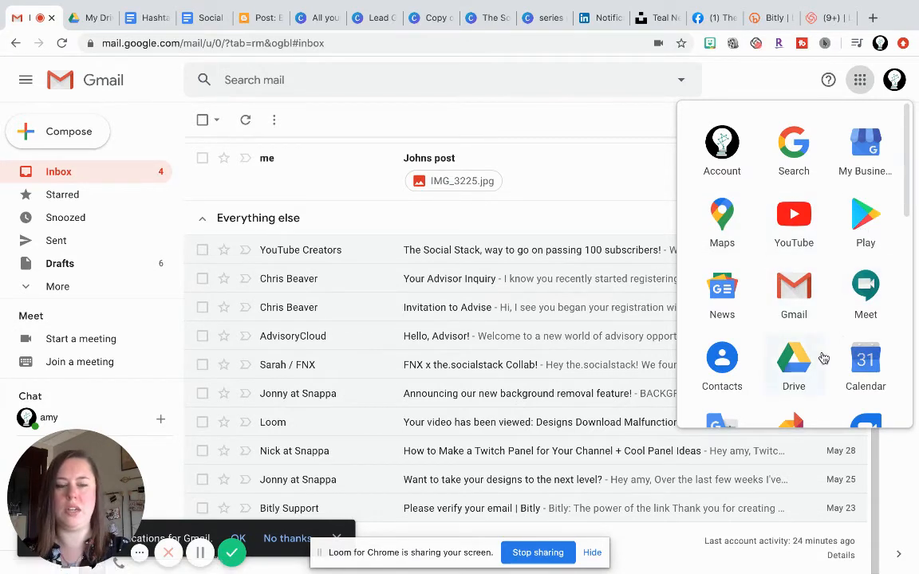
click(794, 359)
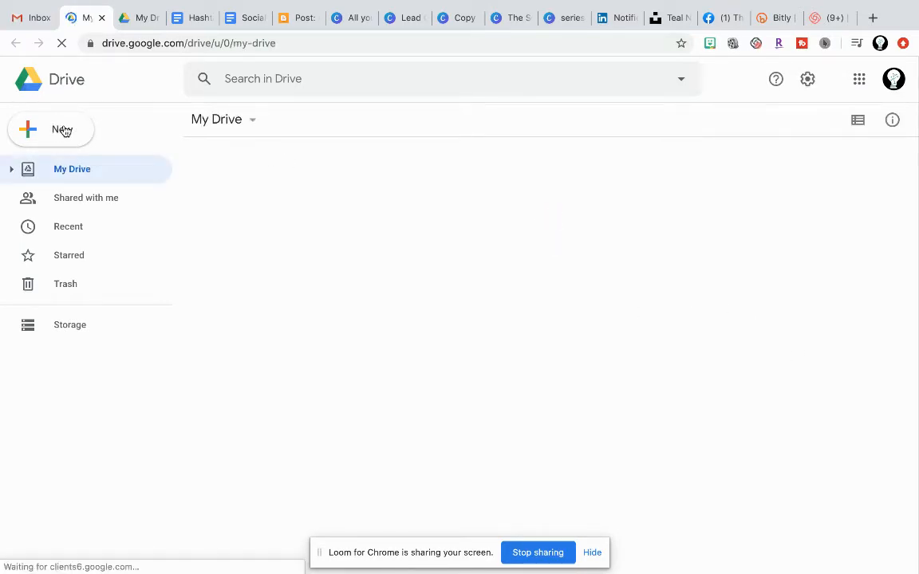
Create a new blank Google Form in My Drive.
click(63, 130)
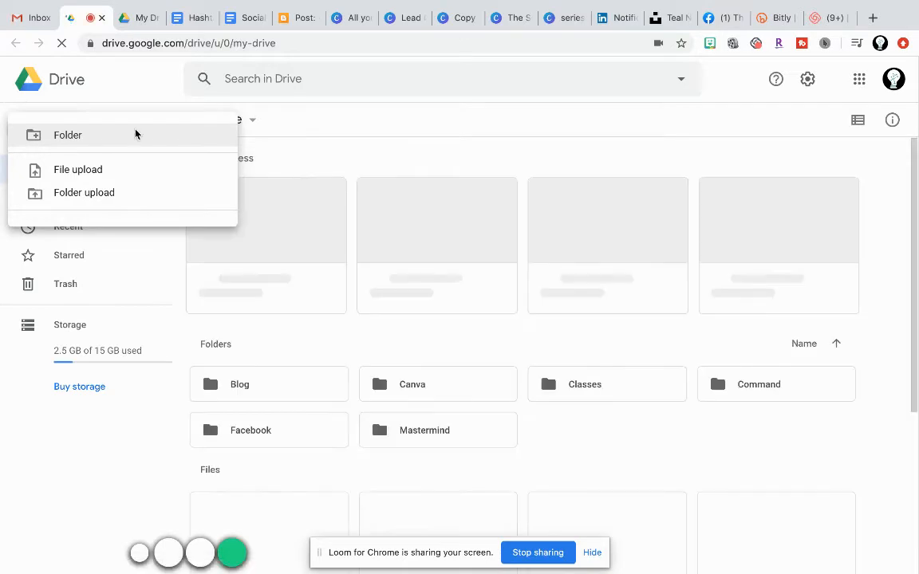
click(148, 97)
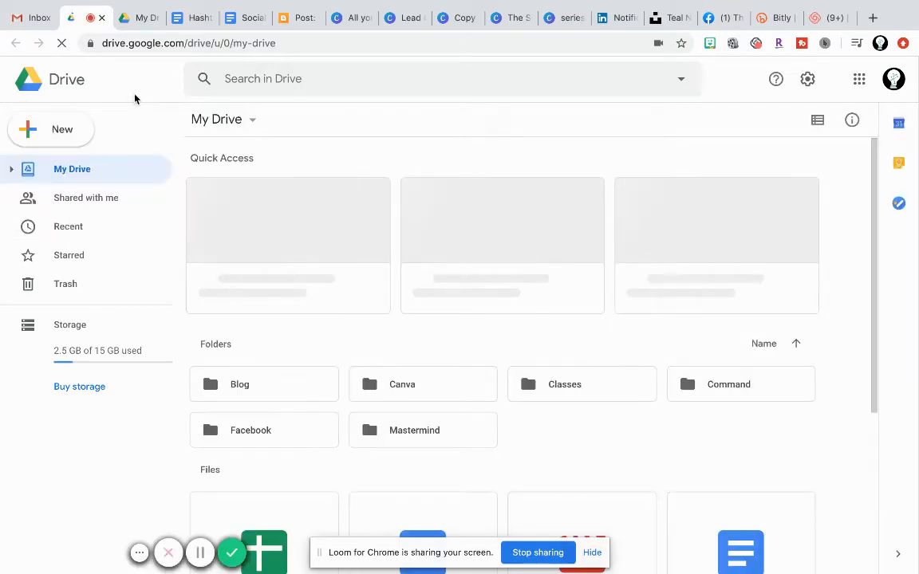
click(60, 129)
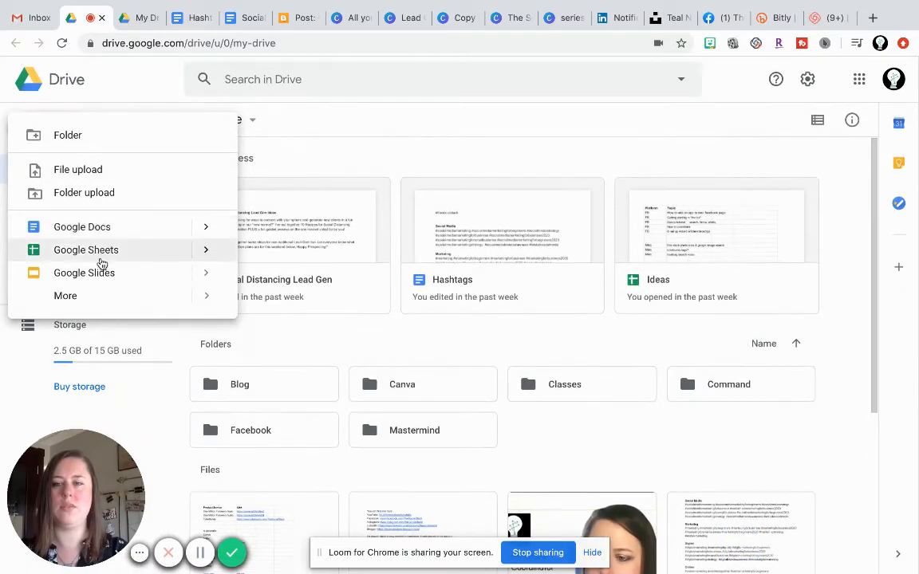
mouse_move(75, 297)
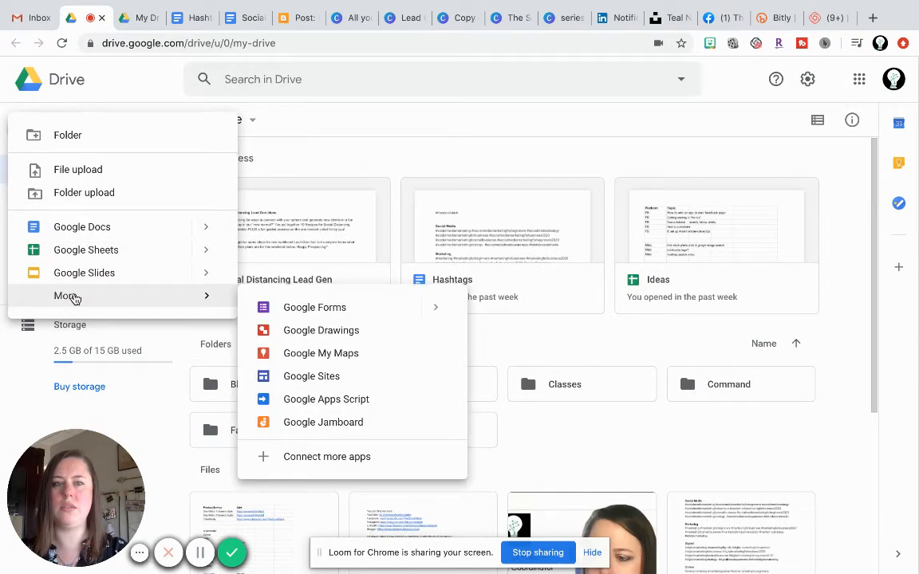
click(312, 309)
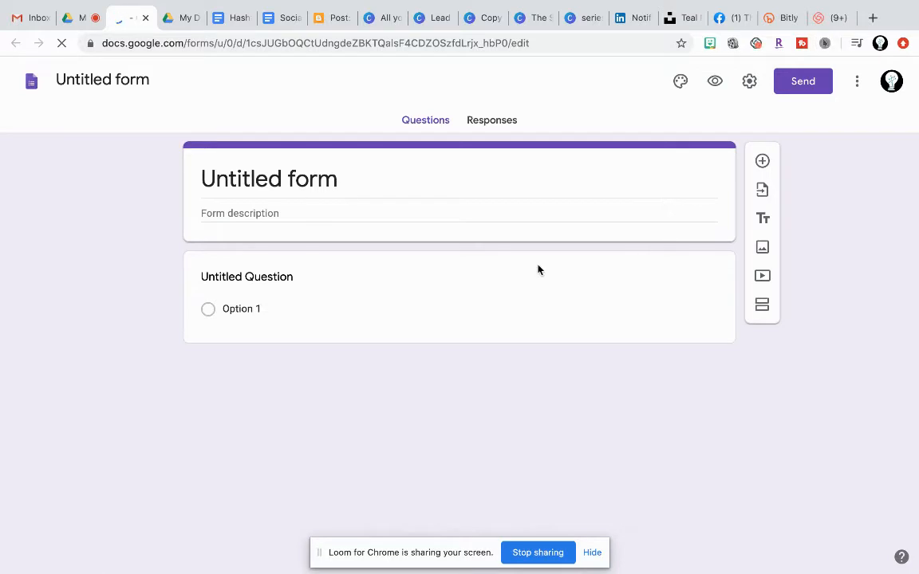
click(137, 79)
double_click(136, 79)
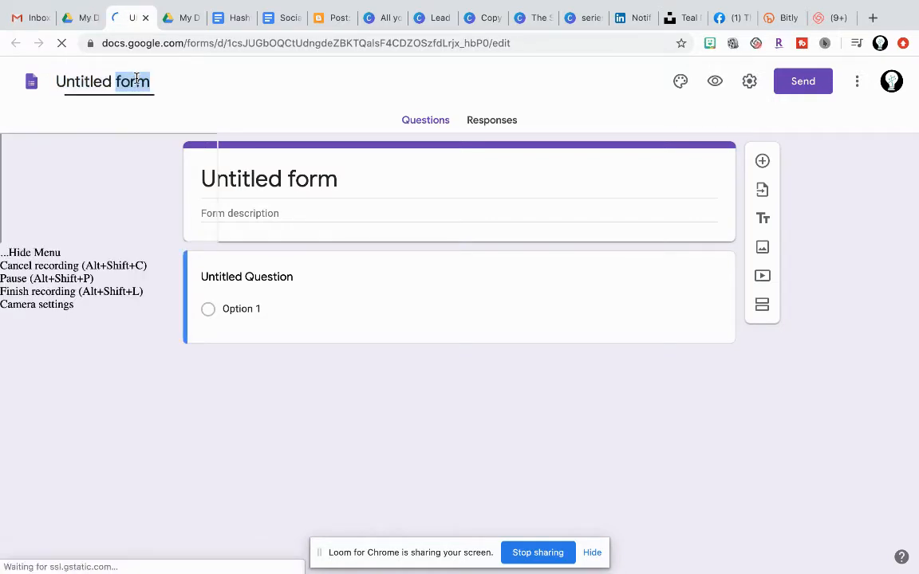
text(Sign)
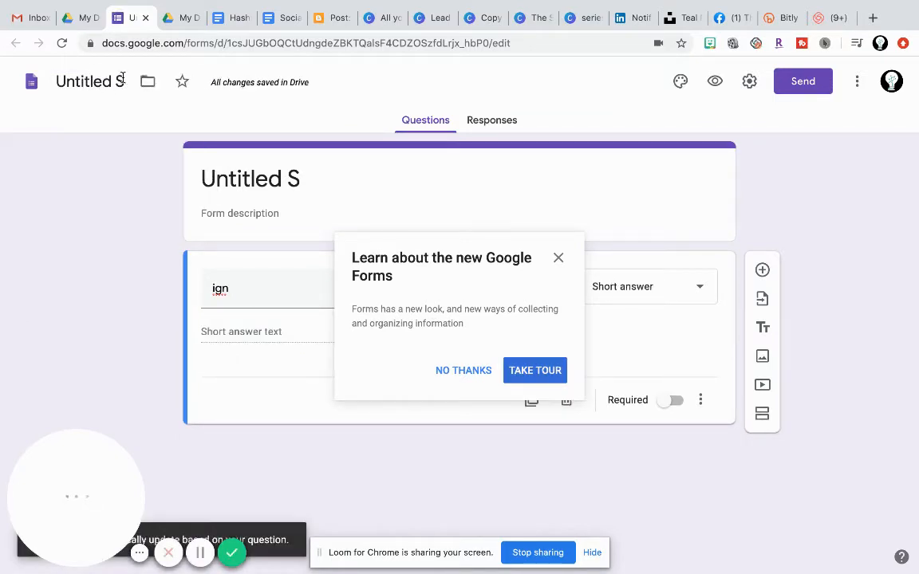
Rename the form "Event Name Sign In", dismiss the new Google Forms tour offer, and apply the name to the form's heading.
click(111, 82)
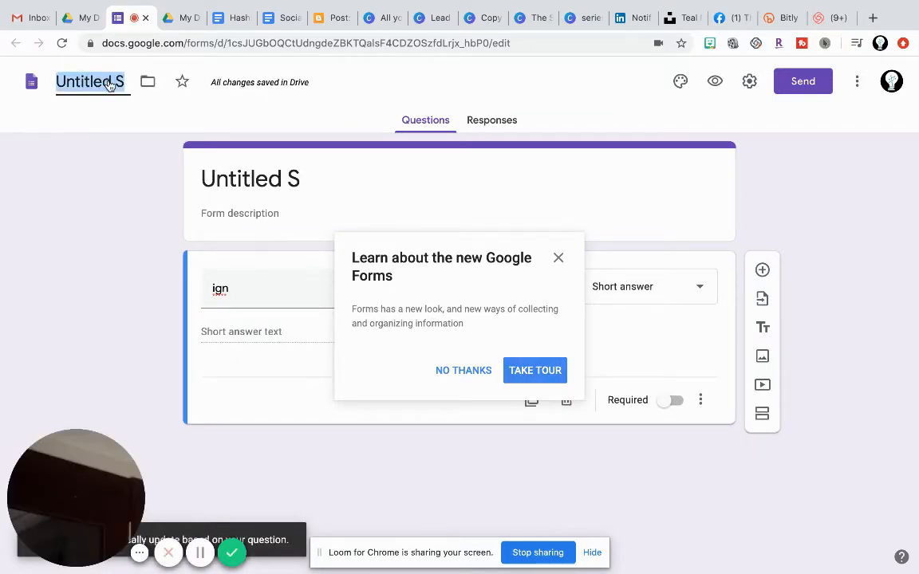
text(E)
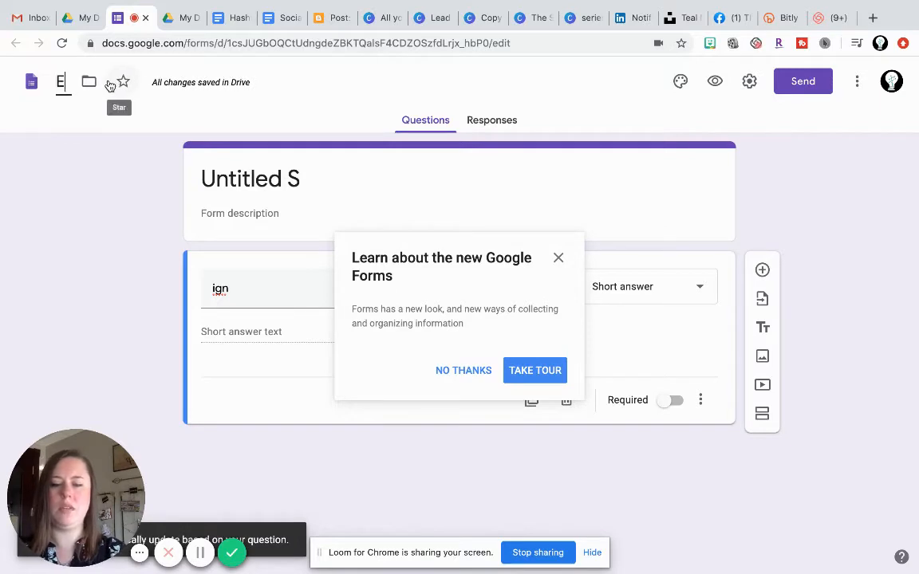
text(vent Nam)
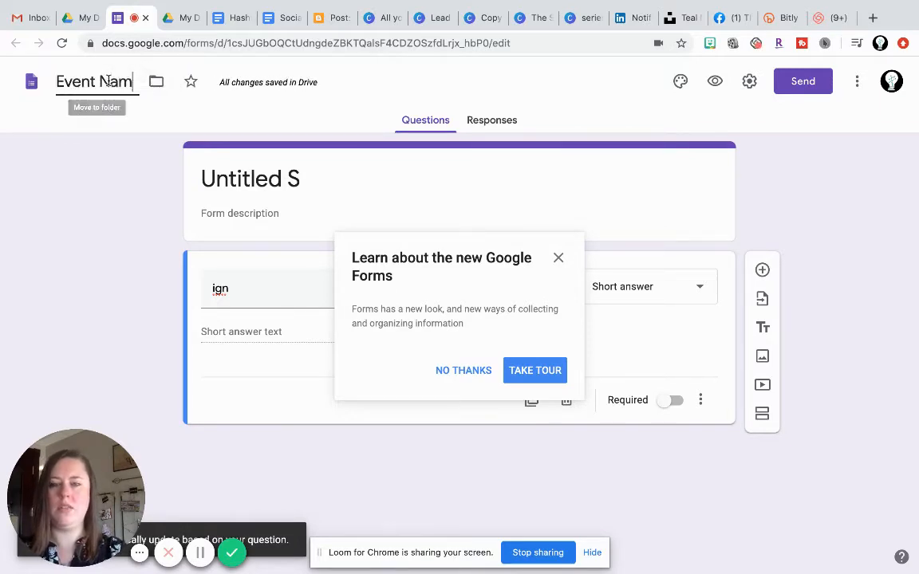
text(e Sign)
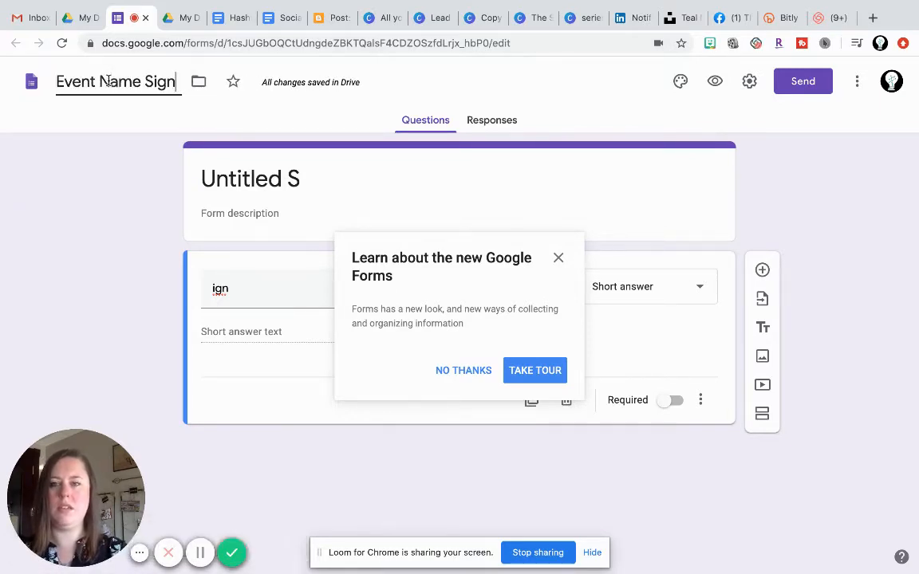
text( In)
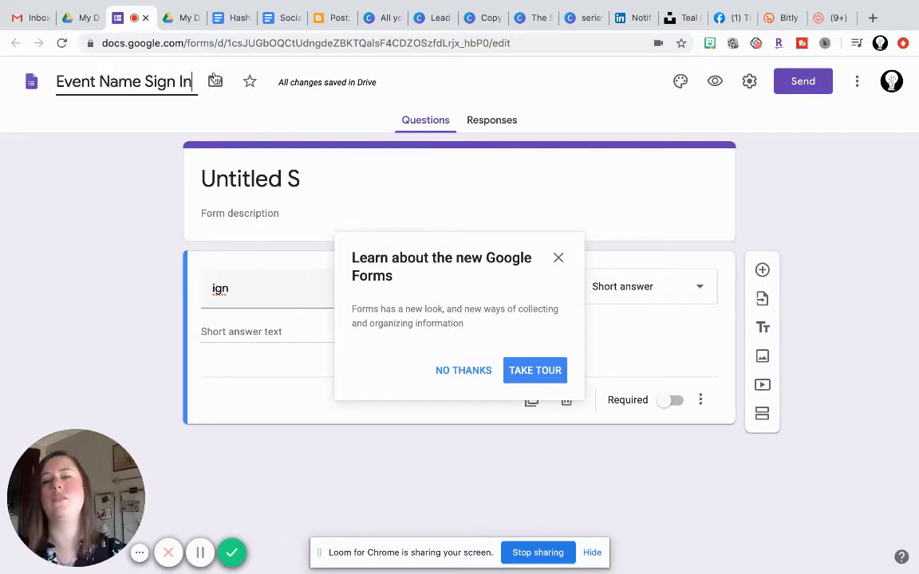
click(560, 260)
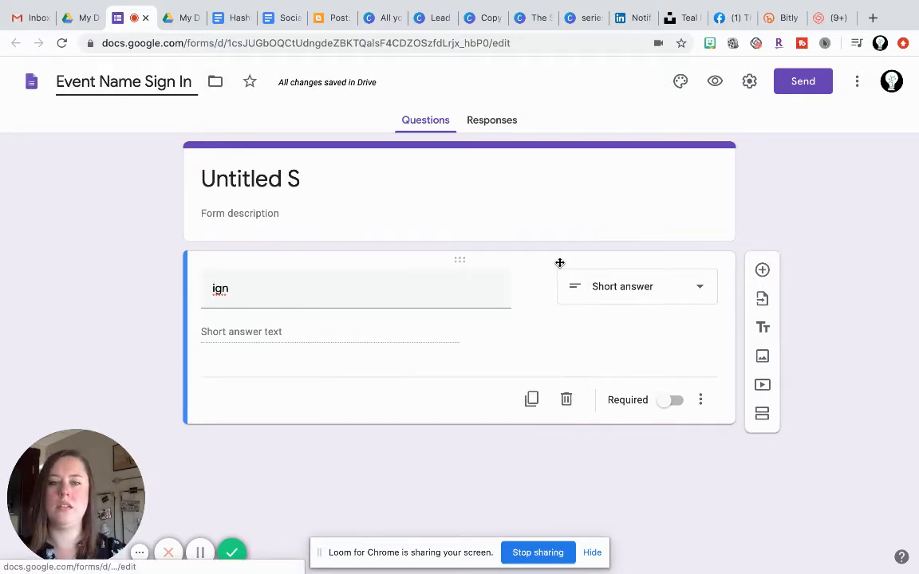
click(254, 172)
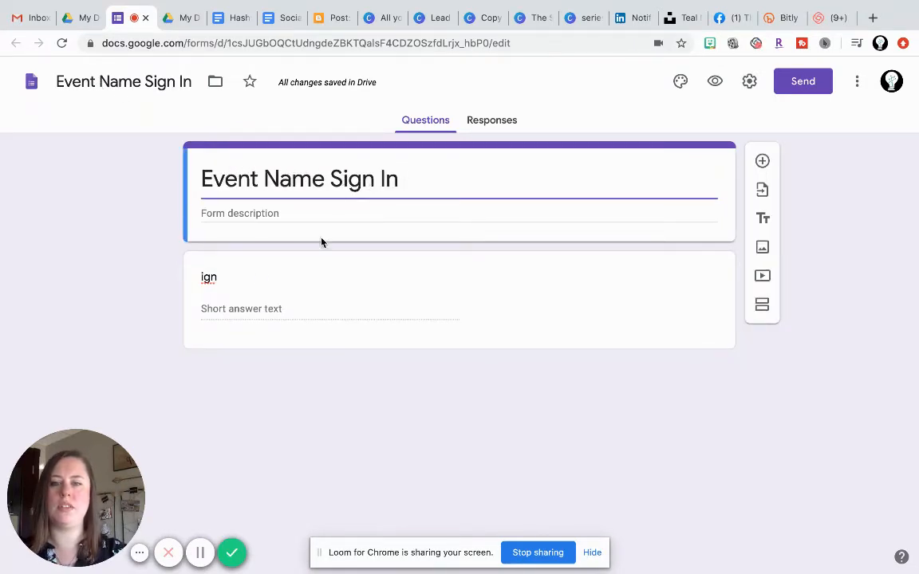
Replace the first question's text with "First Name" and make the question required.
double_click(214, 279)
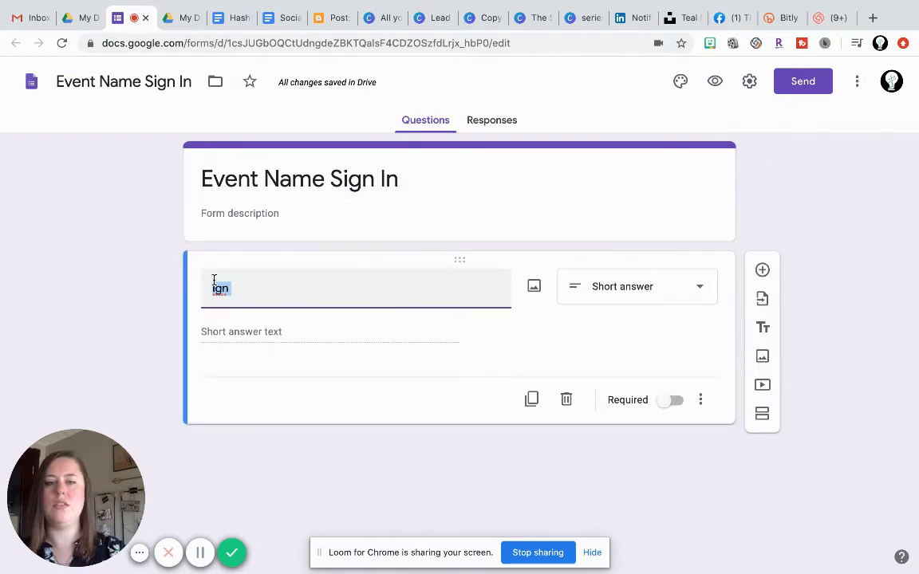
key(BackSpace)
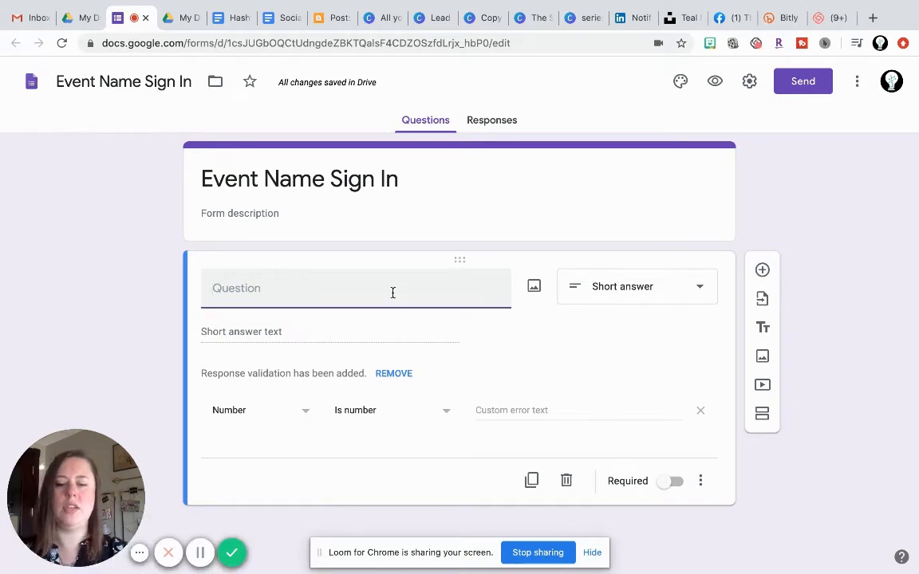
text(First)
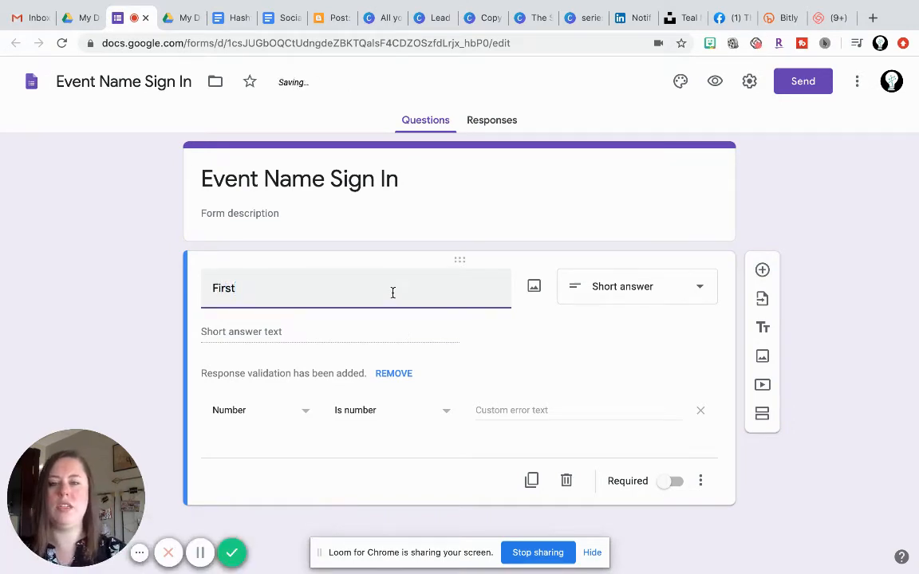
key(BackSpace)
text(Name)
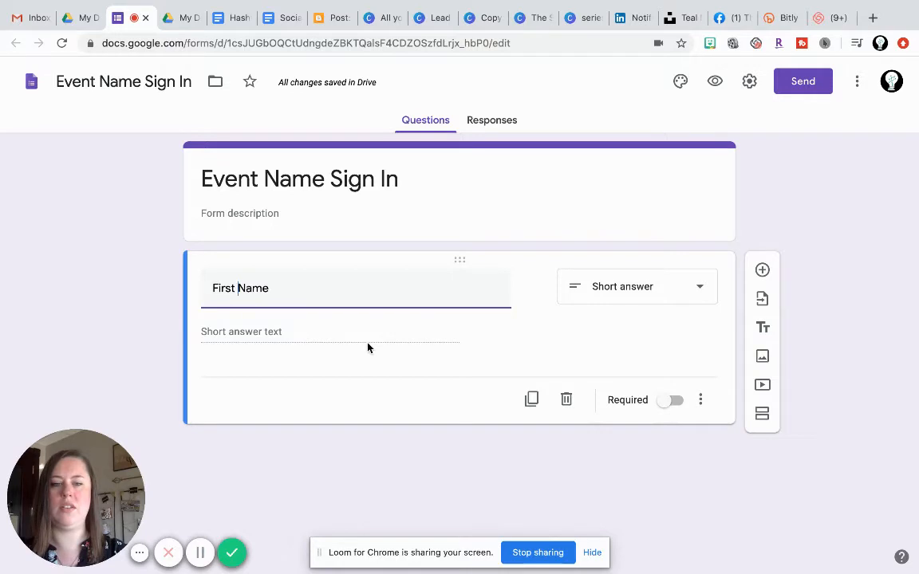
click(674, 400)
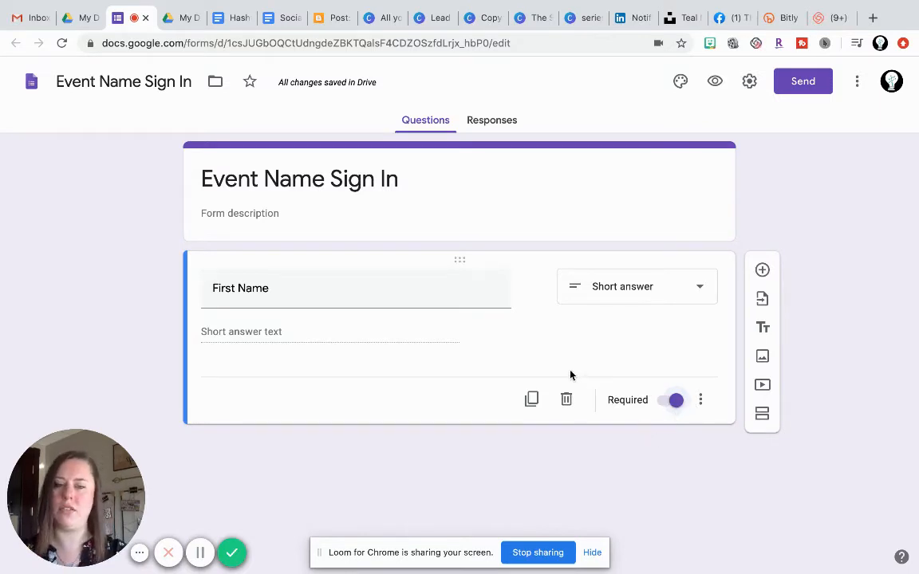
Duplicate the First Name question and retitle the copy "Last Name".
click(531, 399)
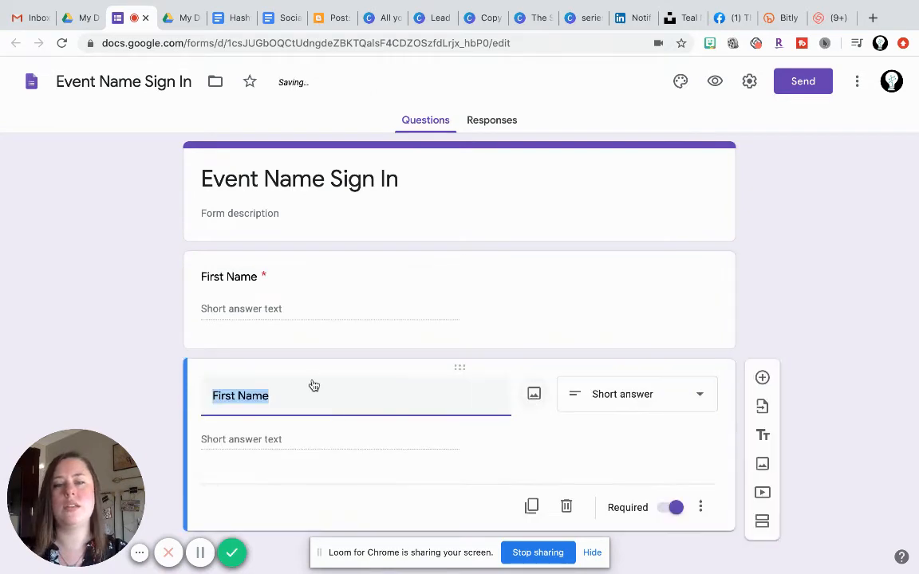
double_click(217, 395)
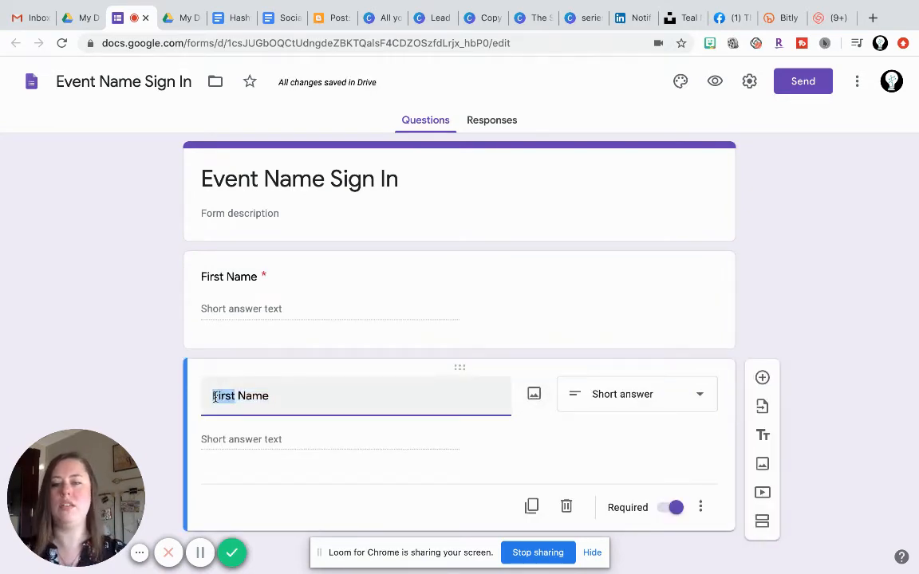
text(Last)
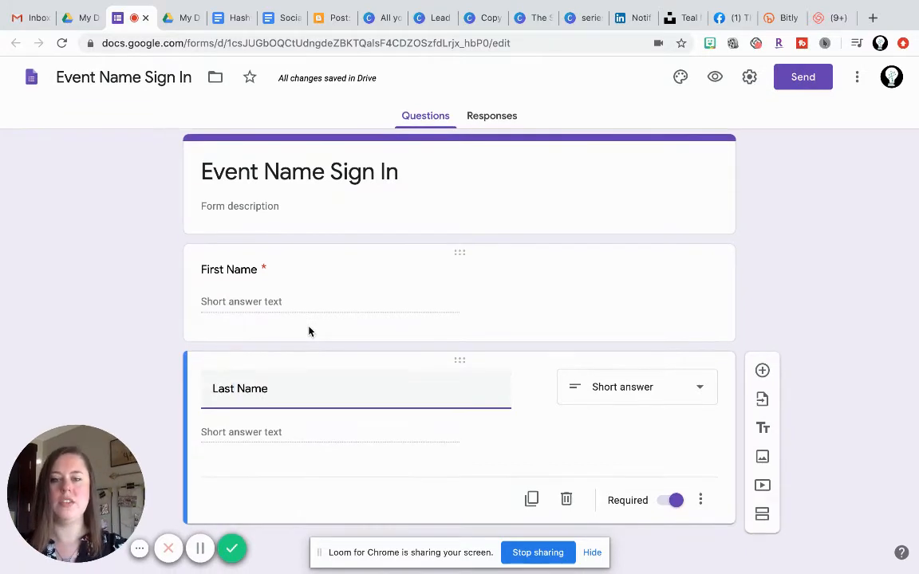
Duplicate the Last Name question, retitle the copy "Phone Number", and set its response validation to Number, Is number.
click(529, 503)
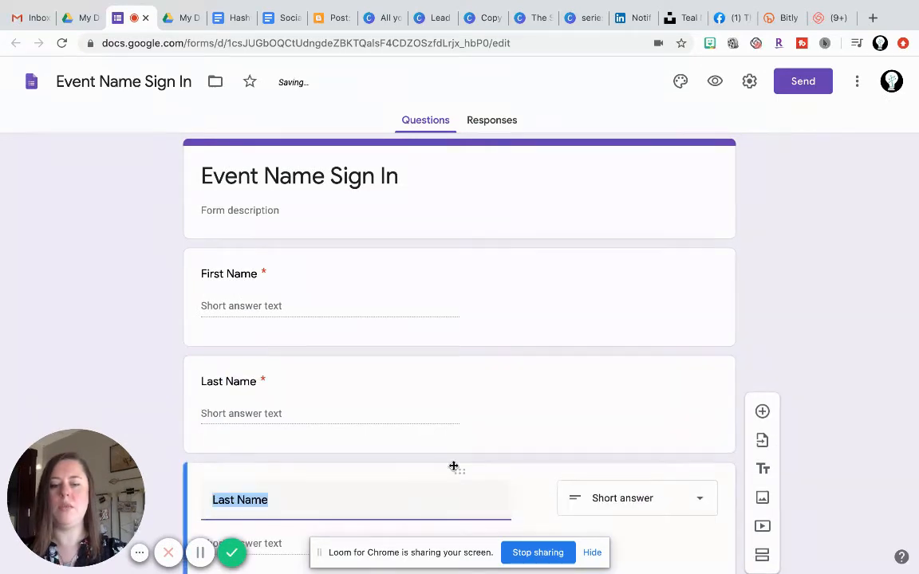
text(Phone Number)
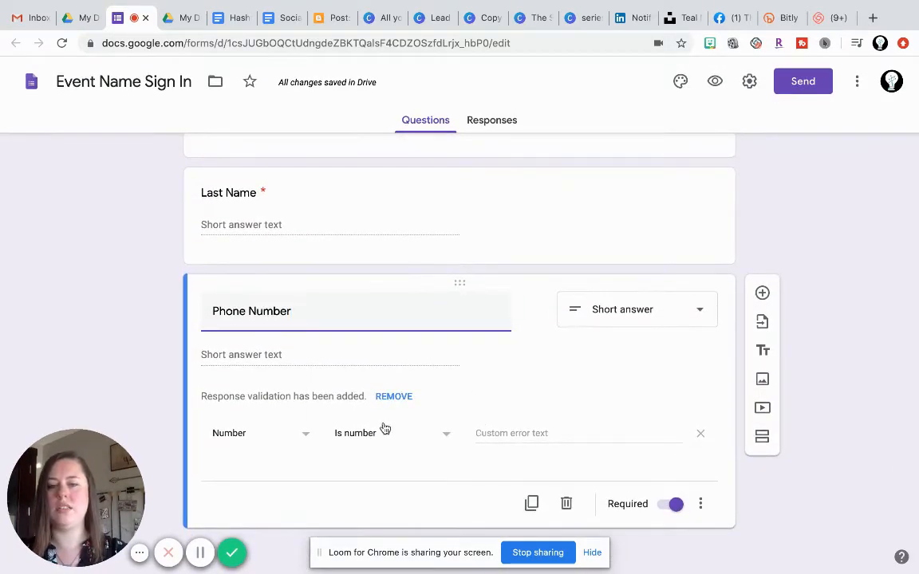
click(308, 437)
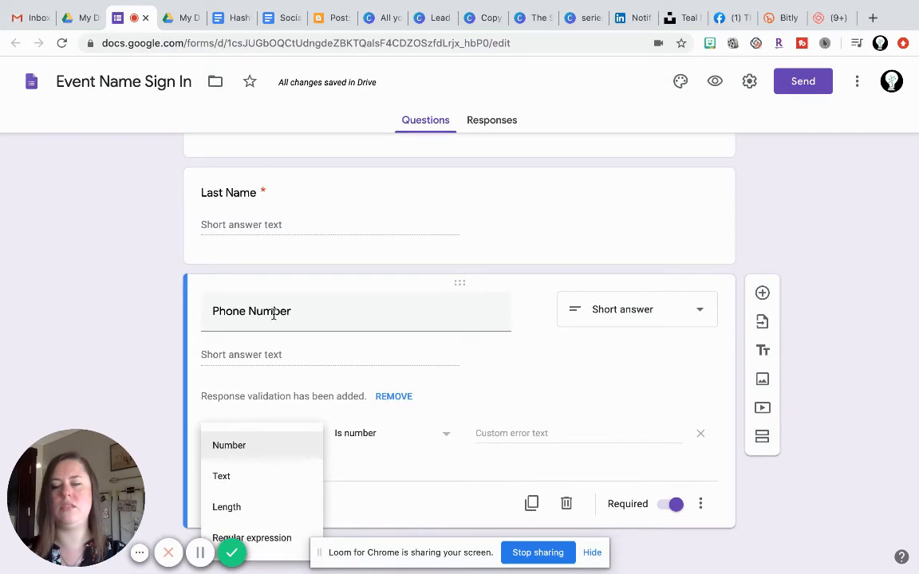
click(240, 449)
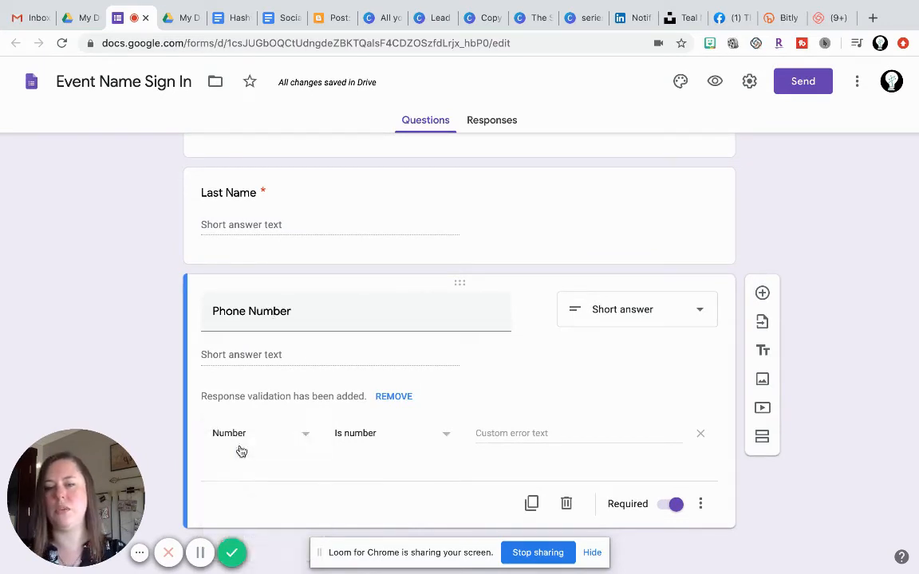
click(447, 438)
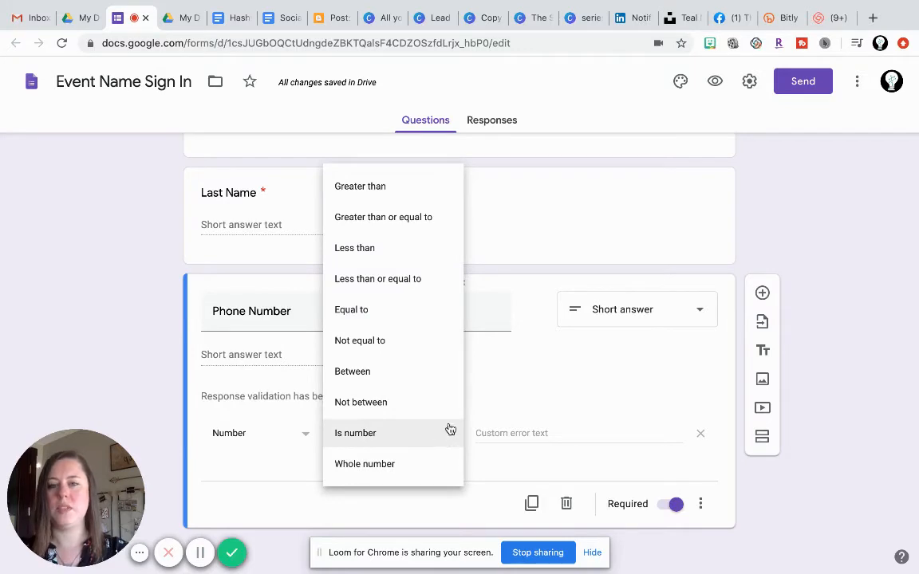
click(360, 440)
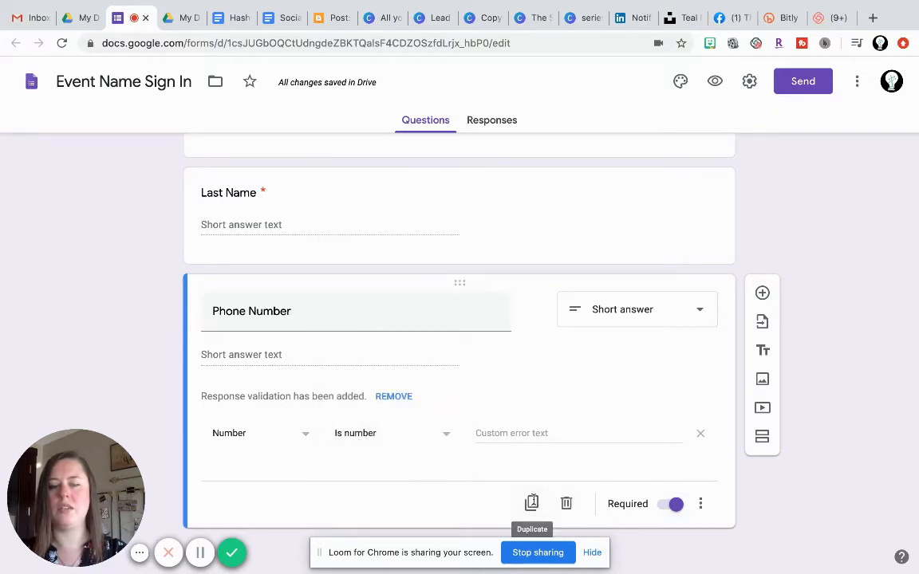
Duplicate the Phone Number question, retitle the copy "Address", and set its answer type to Short answer.
click(532, 502)
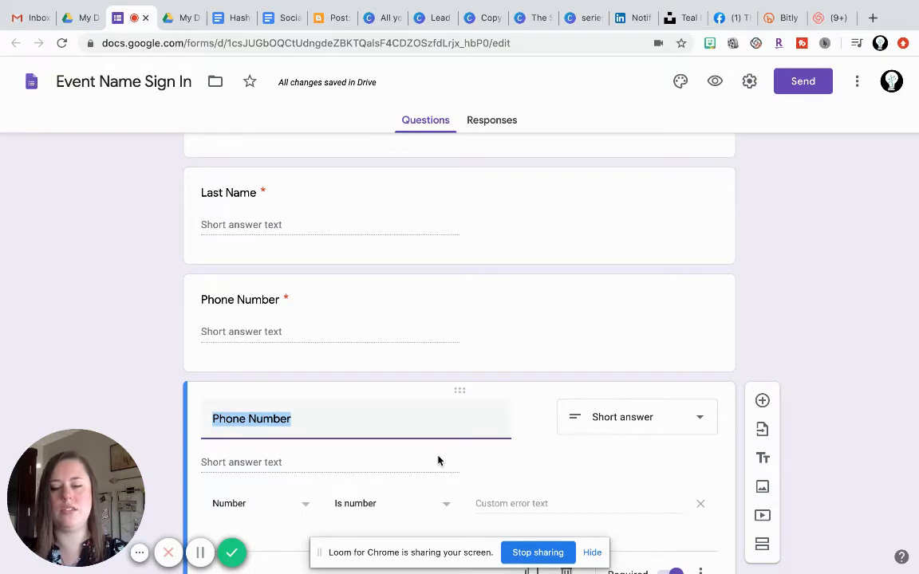
text(Add)
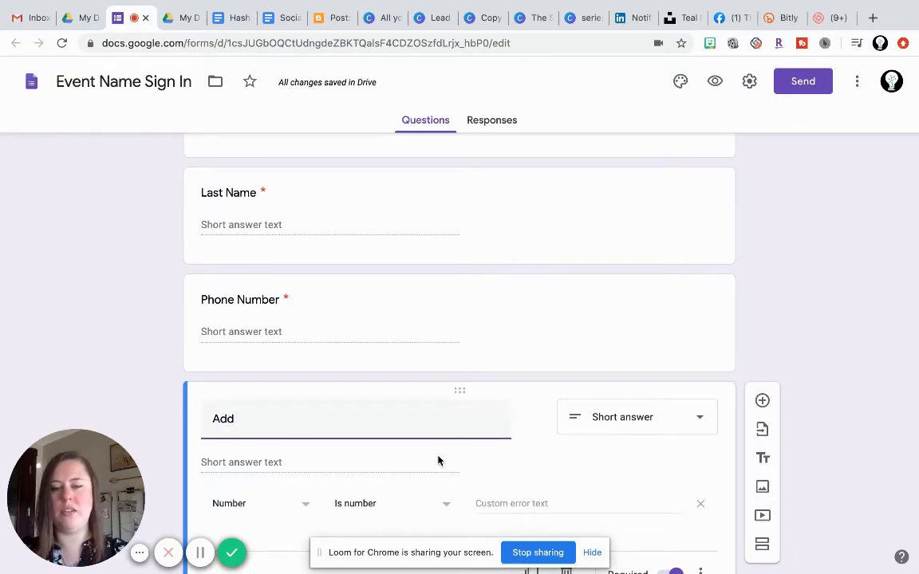
text(ress)
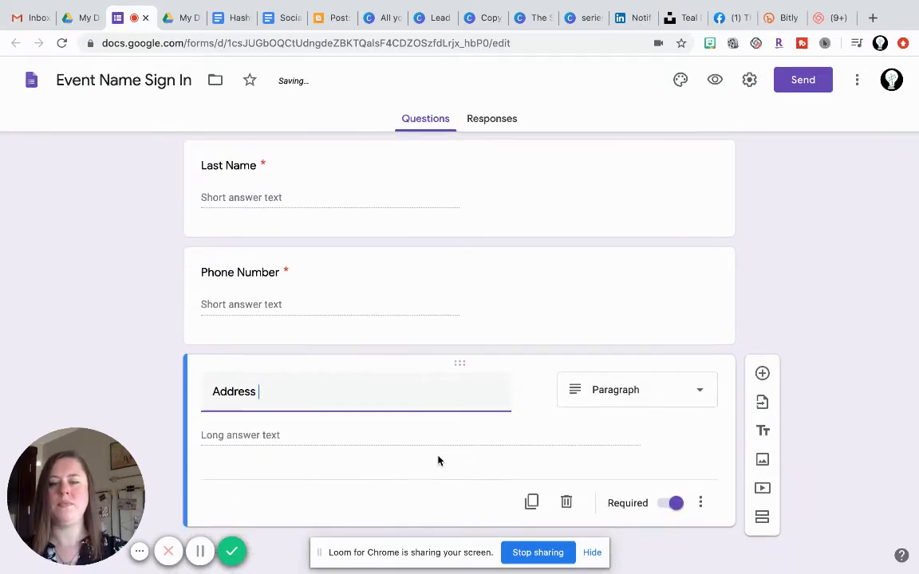
click(623, 395)
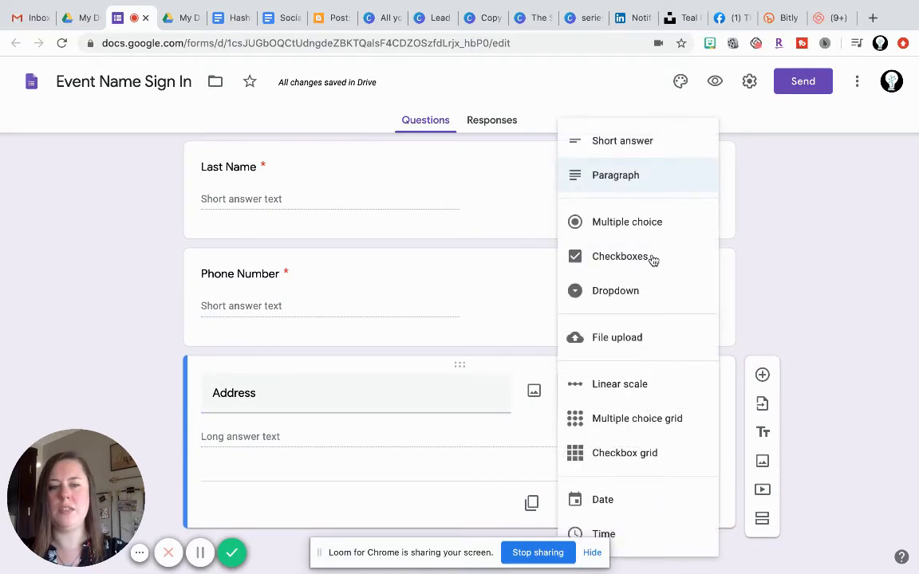
click(638, 142)
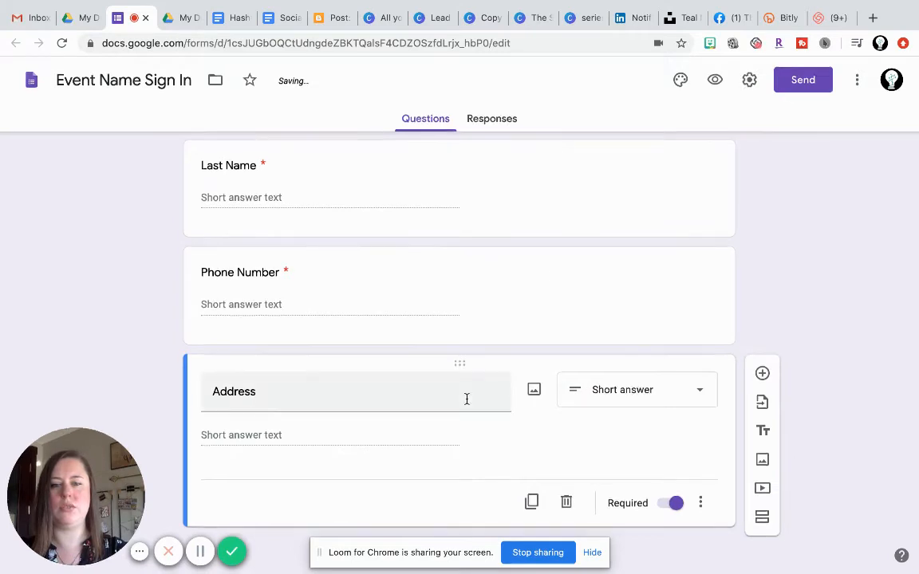
Duplicate the Address question and retitle the copy "How did you find out about this event?", keeping it as Multiple choice.
click(531, 503)
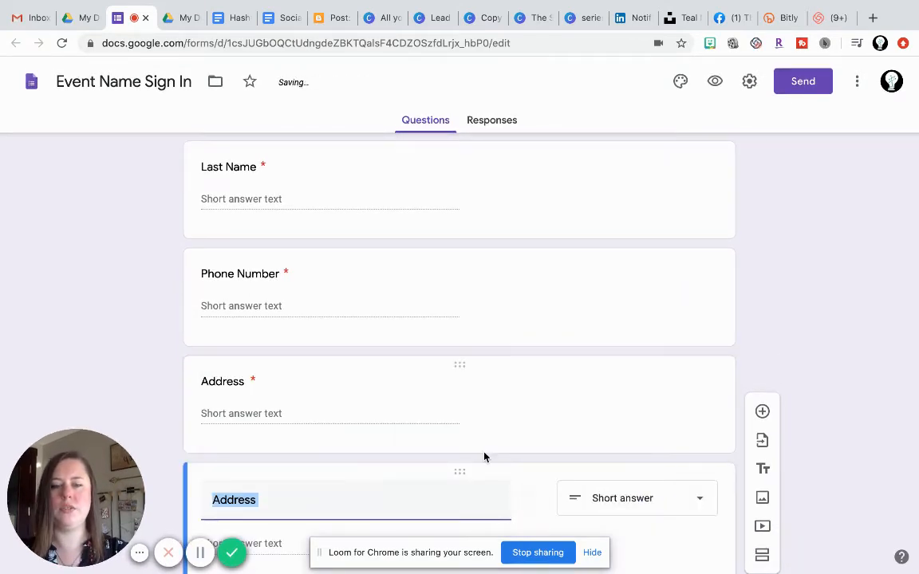
text(How )
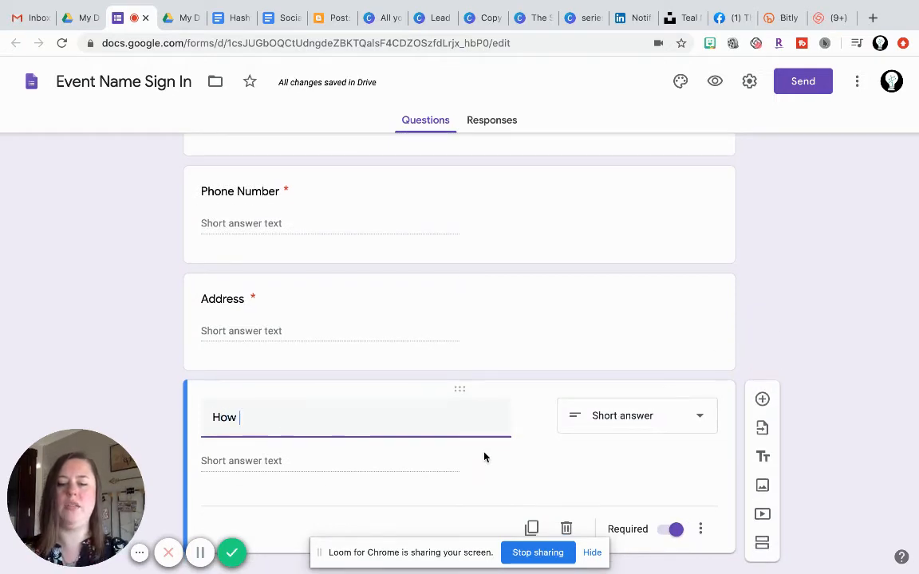
text(did you f)
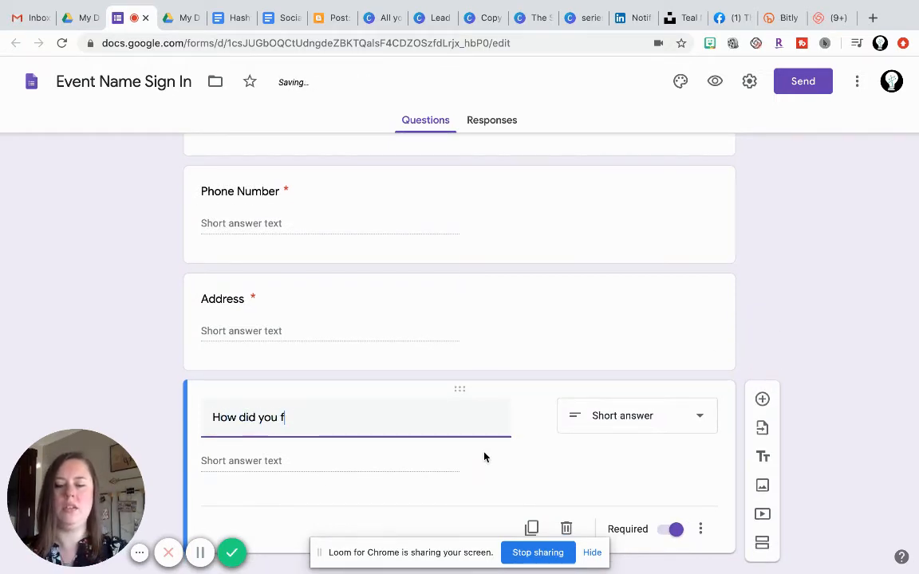
text(ind out about this )
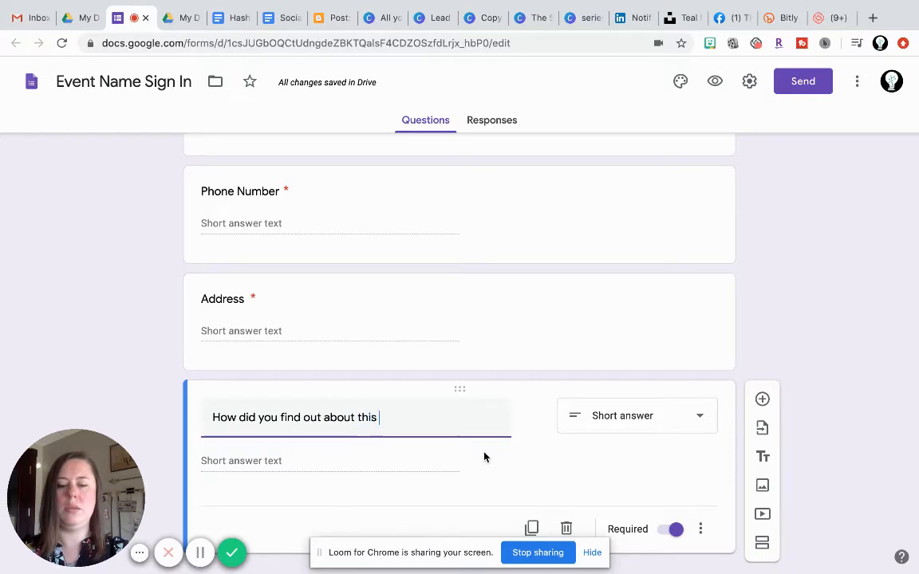
text(event?)
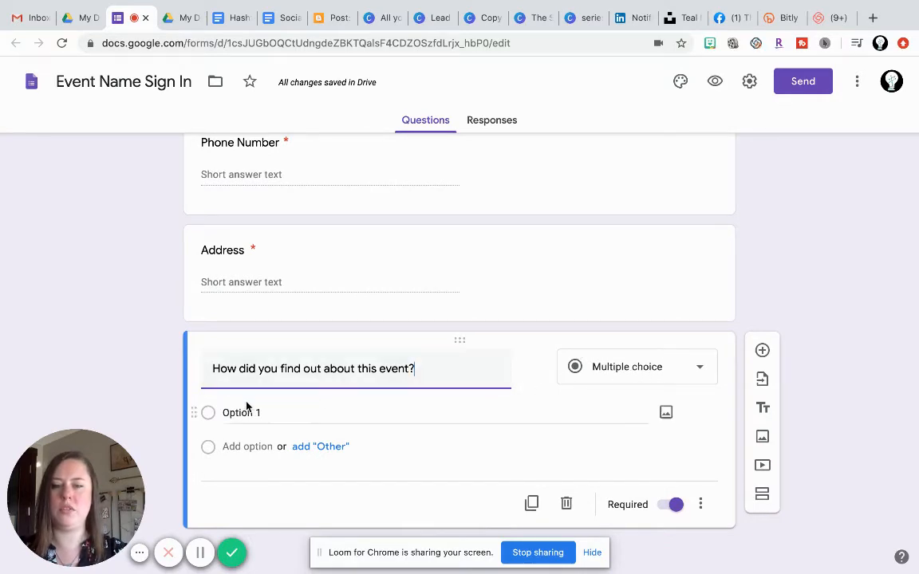
click(634, 375)
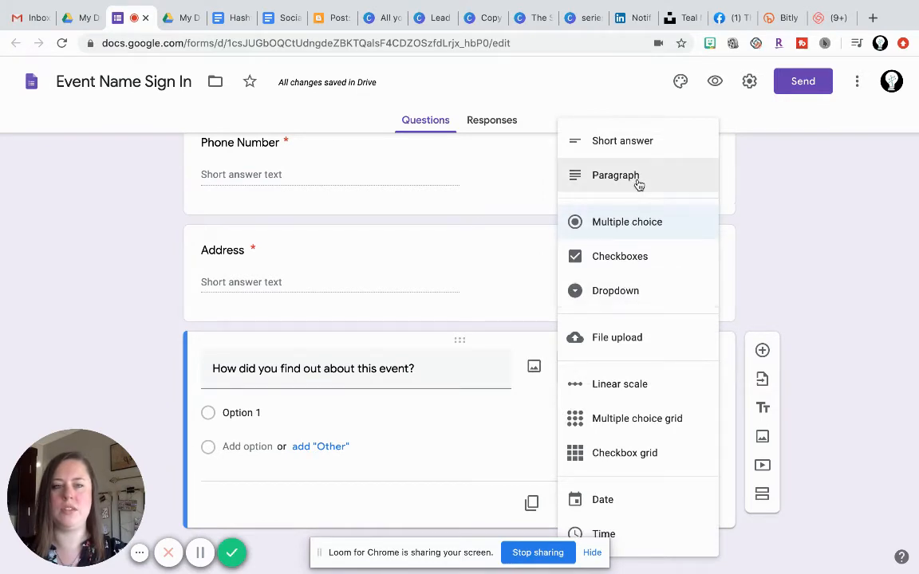
click(758, 225)
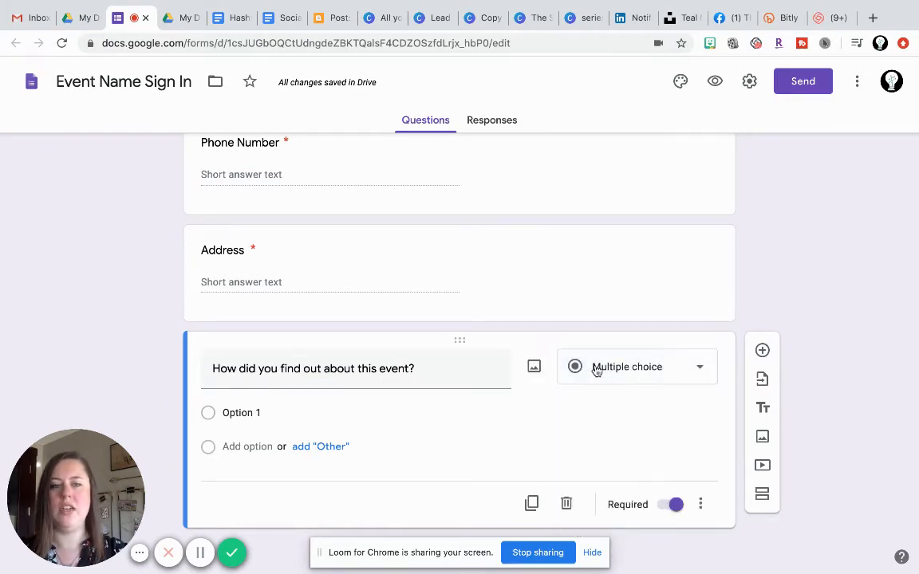
Give the event discovery question the answer options "Facebook", "Word of Mouth" and Other.
click(234, 413)
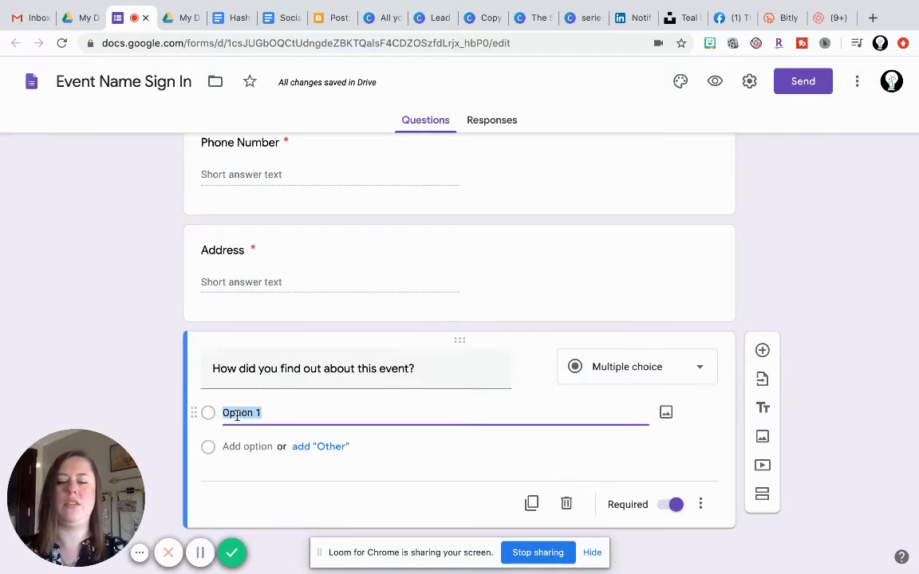
text(Facebook)
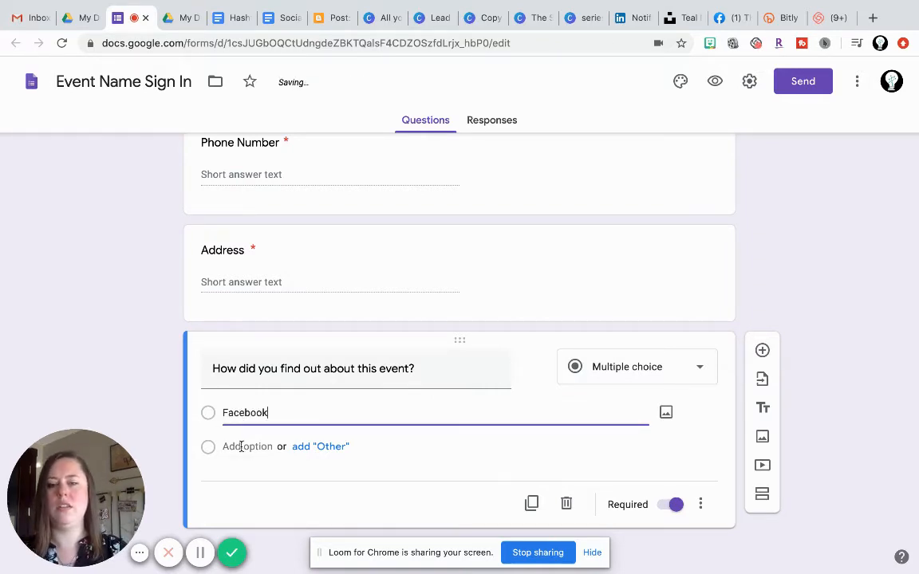
click(241, 447)
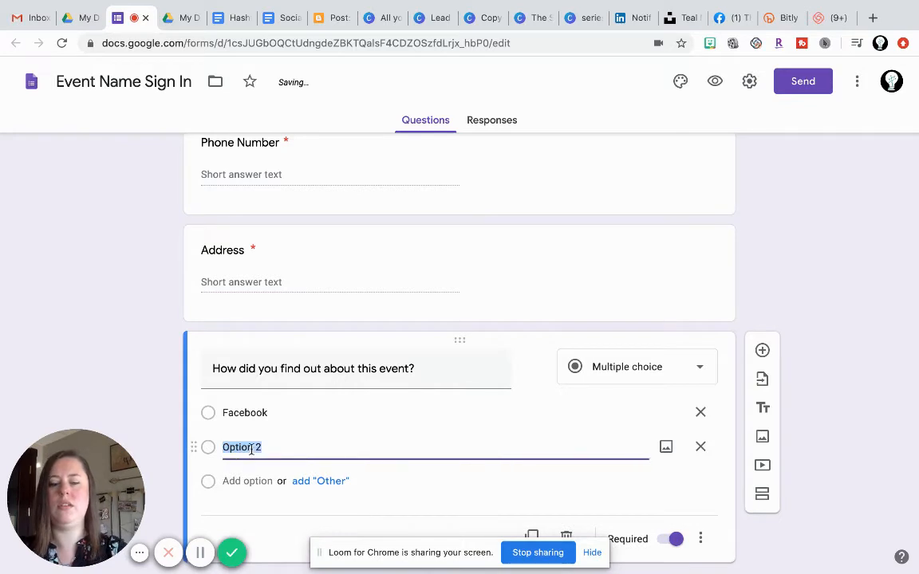
text(Word of Mouth)
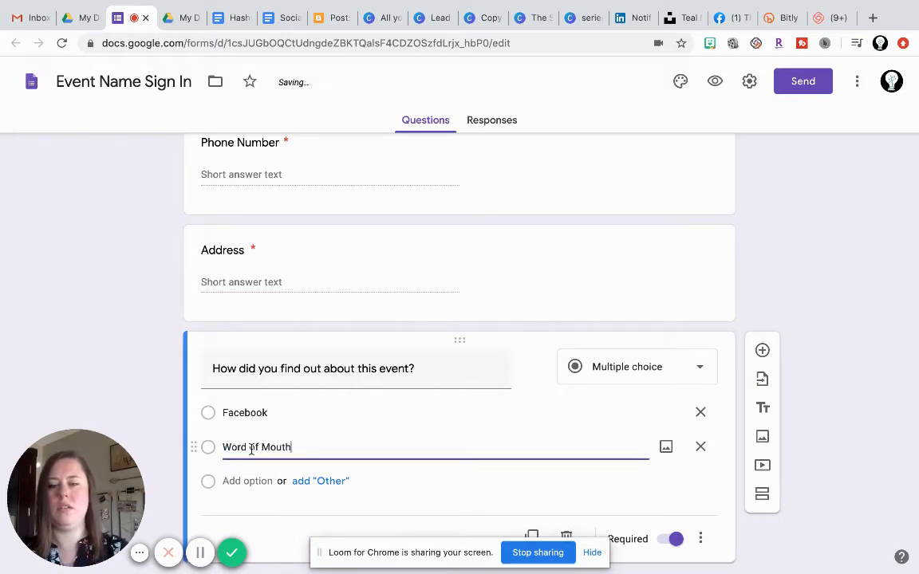
click(327, 485)
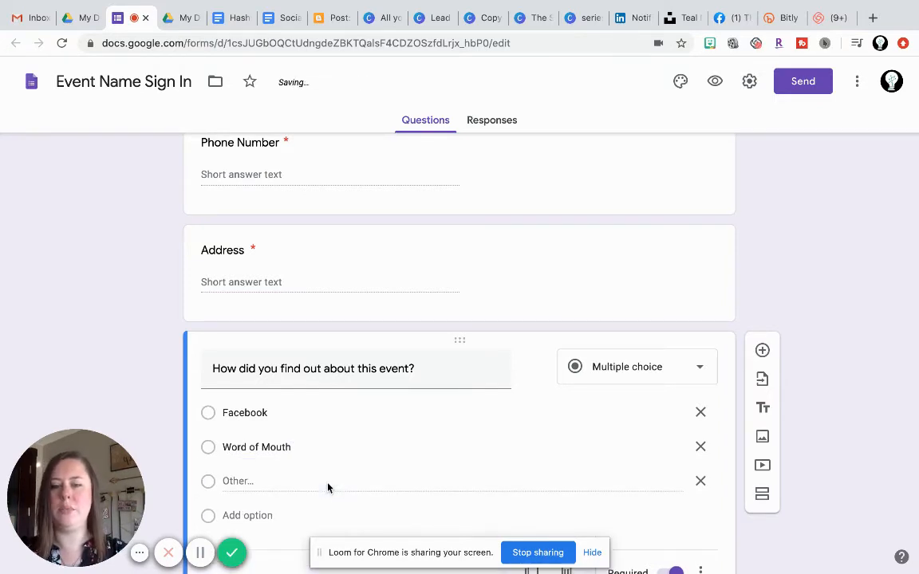
Duplicate the "How did you find out about this event?" question and retitle the copy "Would live to receive updates weekly".
scroll(324, 480, down, 2)
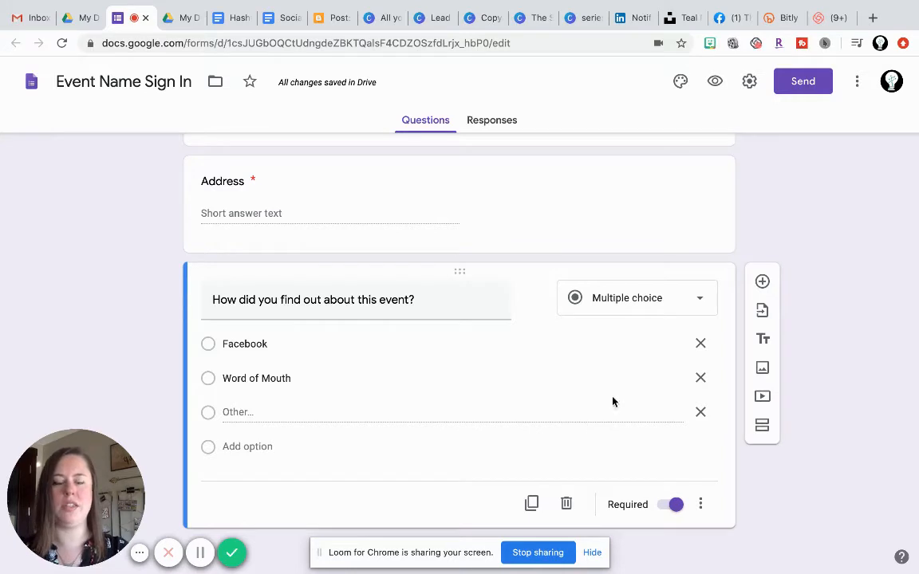
scroll(612, 401, down, 1)
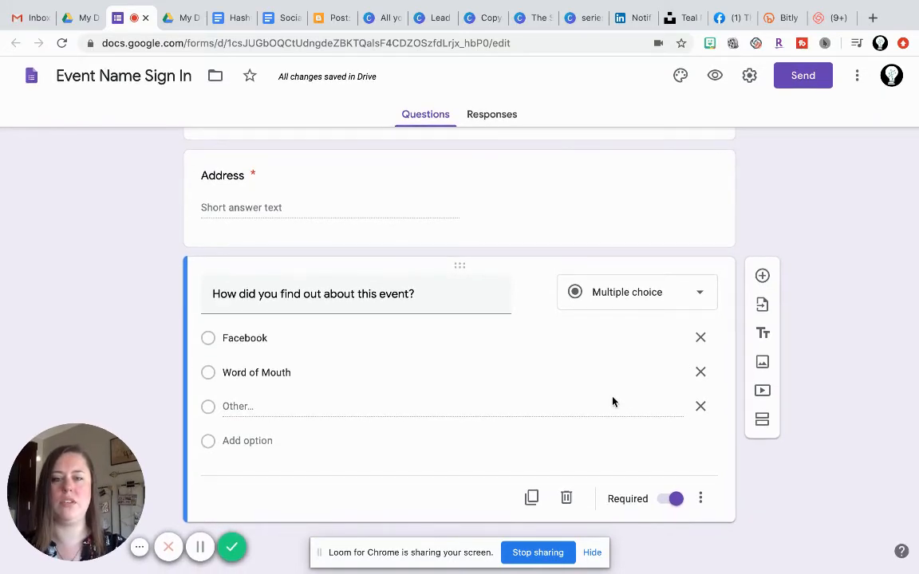
scroll(613, 402, down, 1)
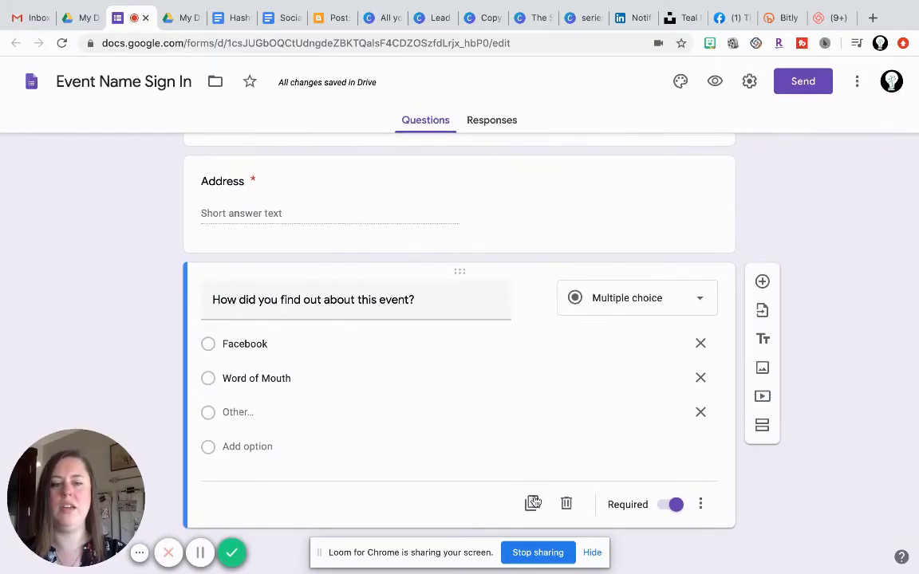
click(533, 502)
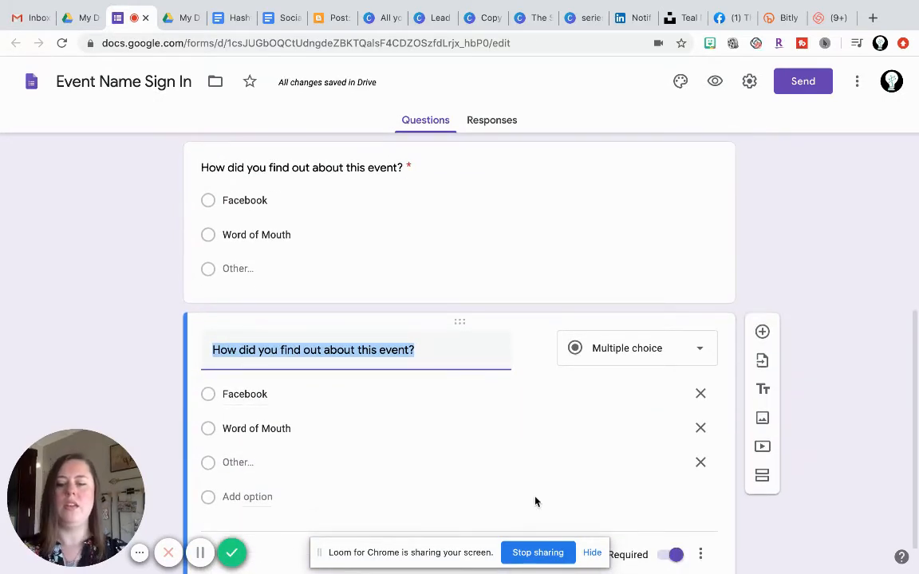
text(W)
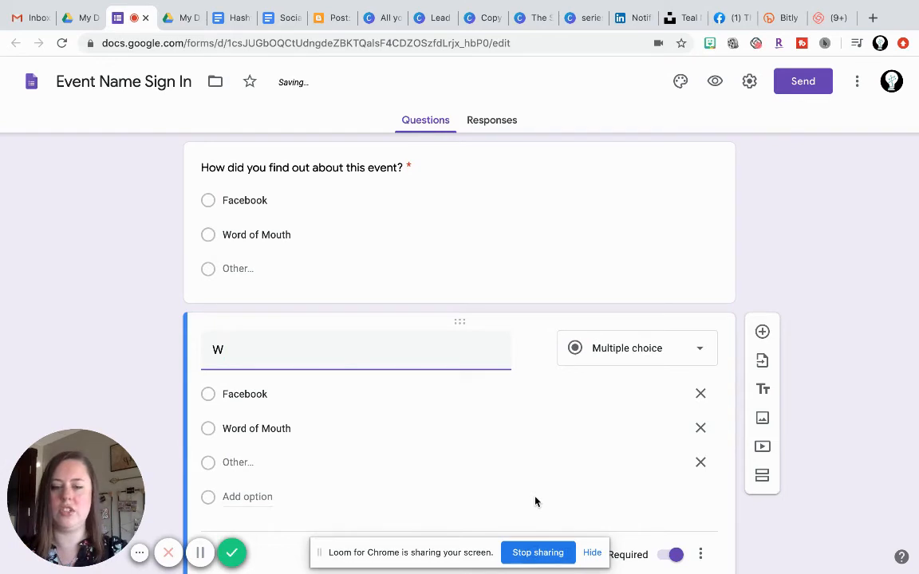
text(ould)
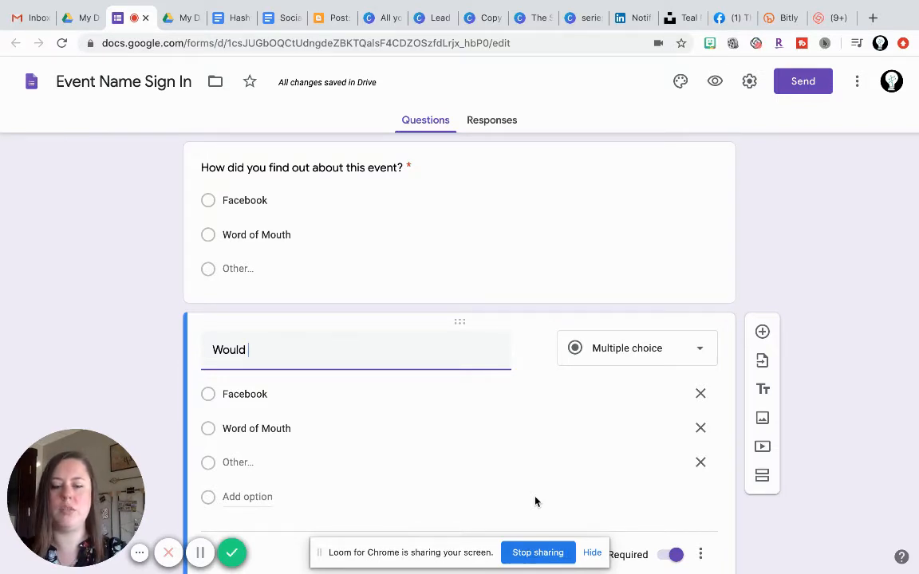
text(live to re)
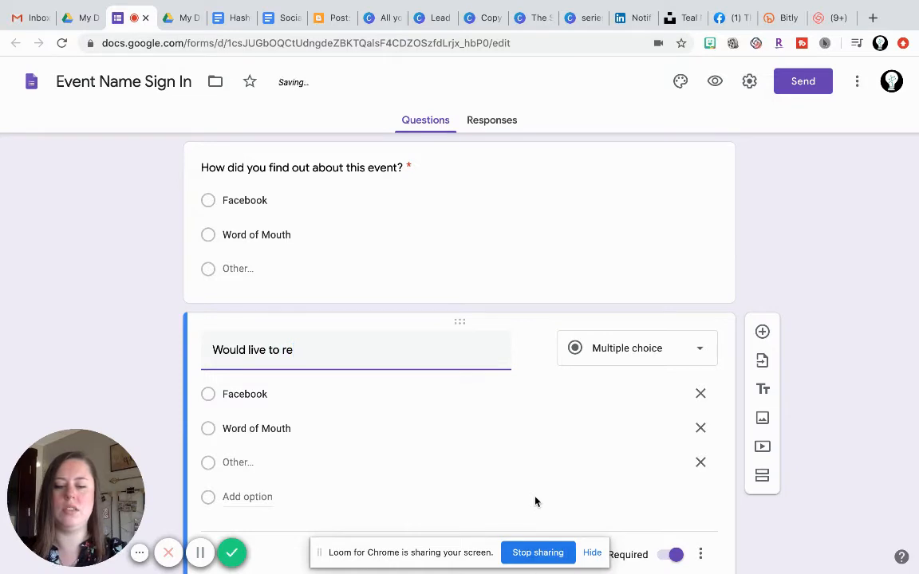
text(ceive)
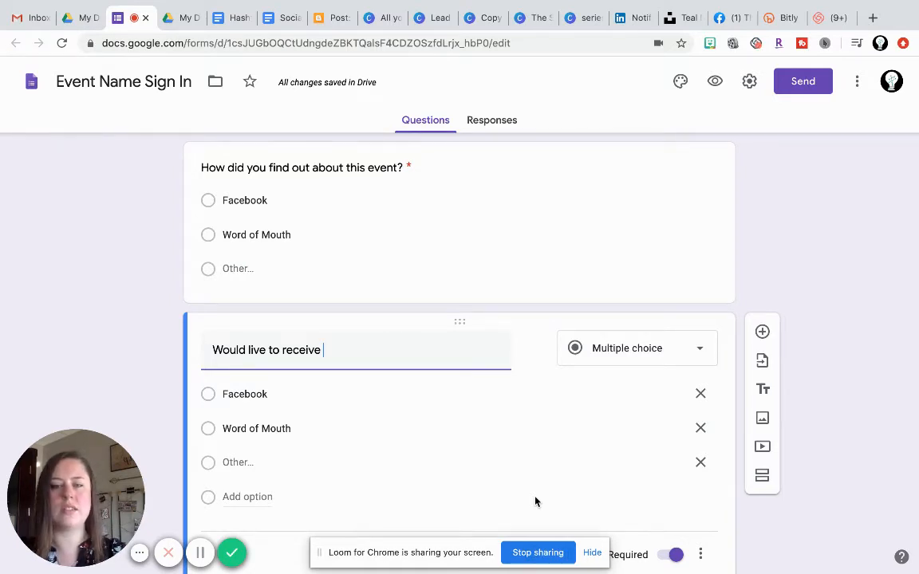
text(update)
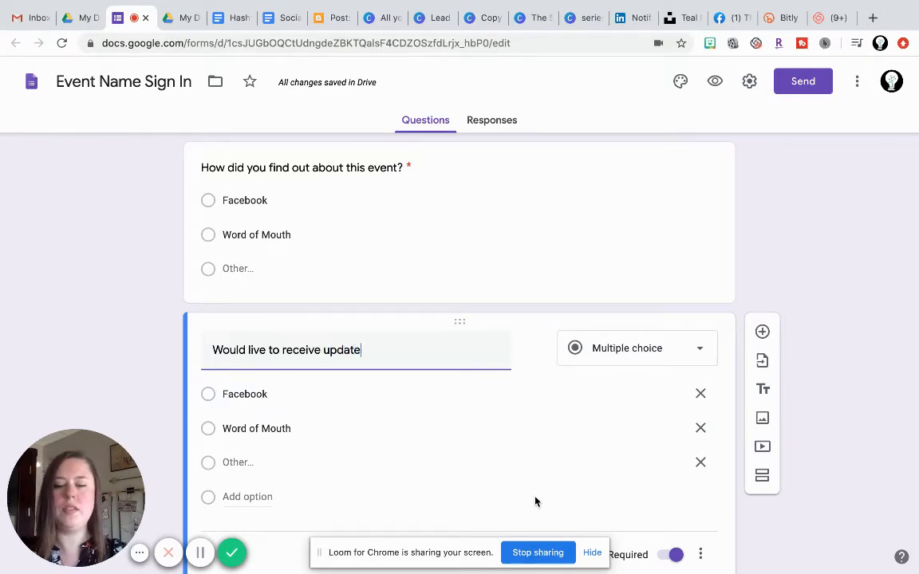
text(s weekly)
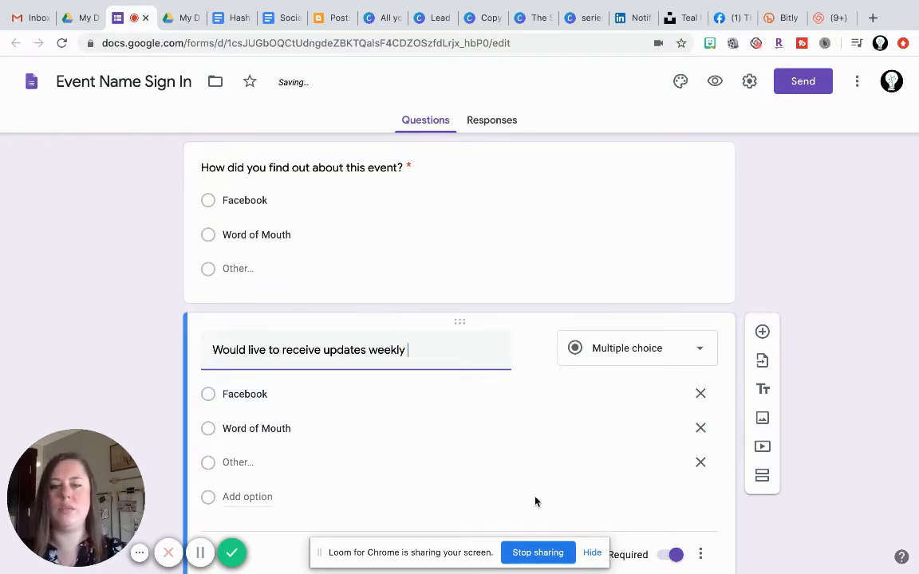
Replace the first two answer options of the weekly updates question with "Yes" and "No".
click(252, 393)
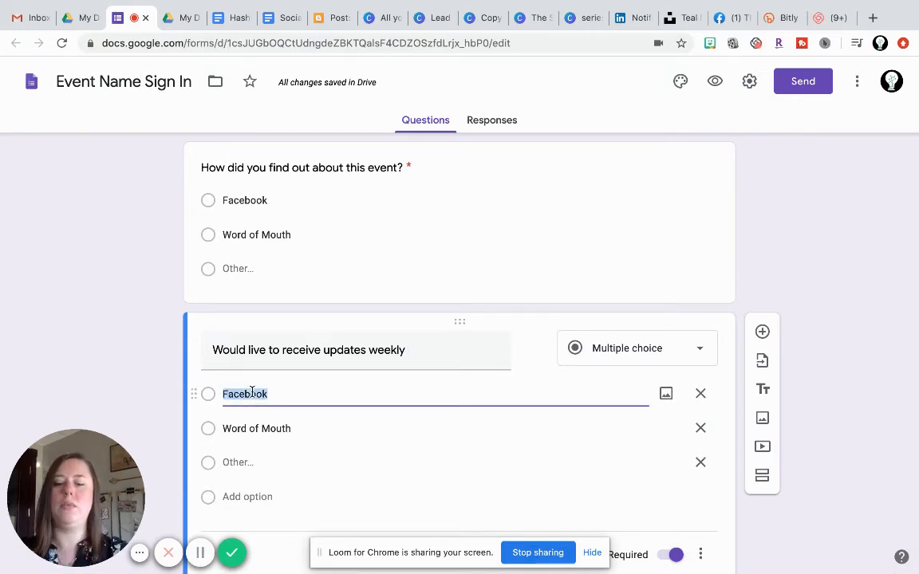
text(Yes)
click(268, 421)
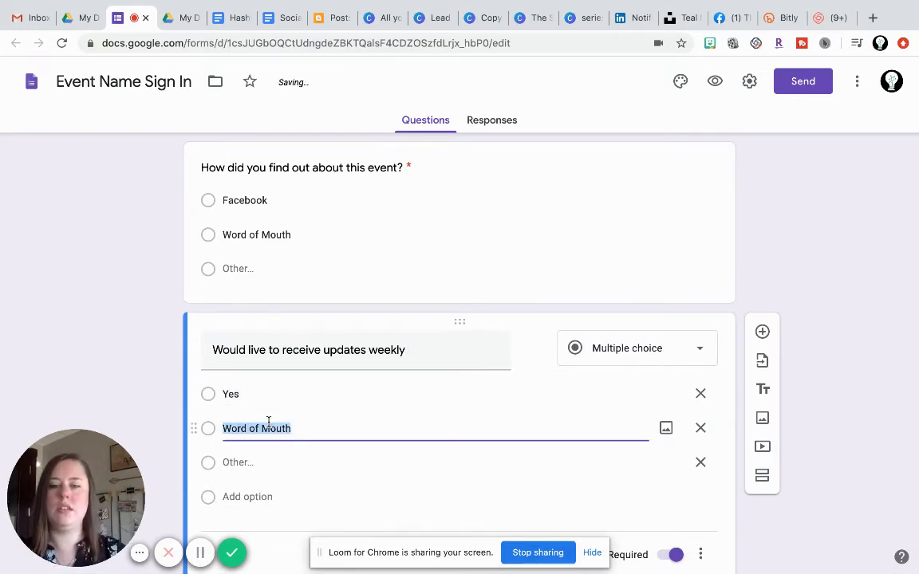
key(Left)
text(Noe)
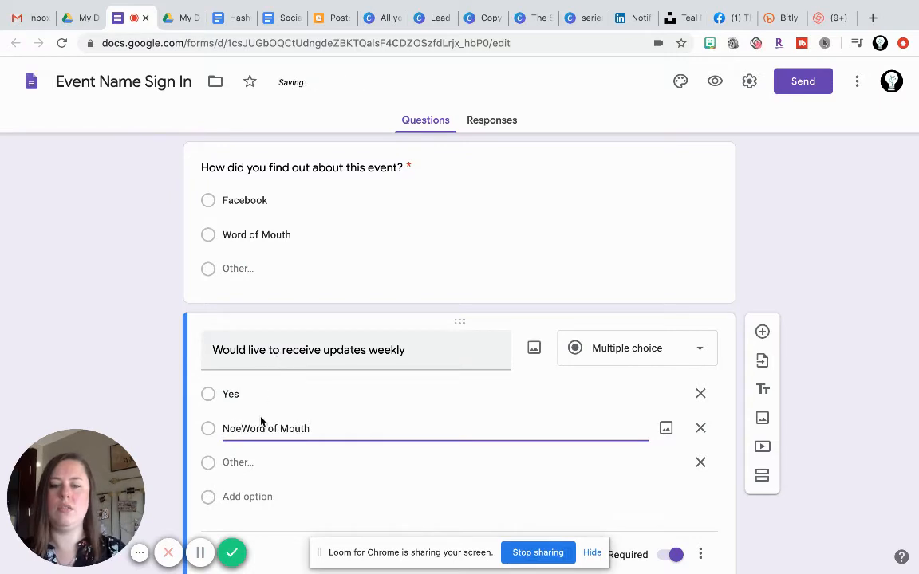
key(ctrl+a)
text(No)
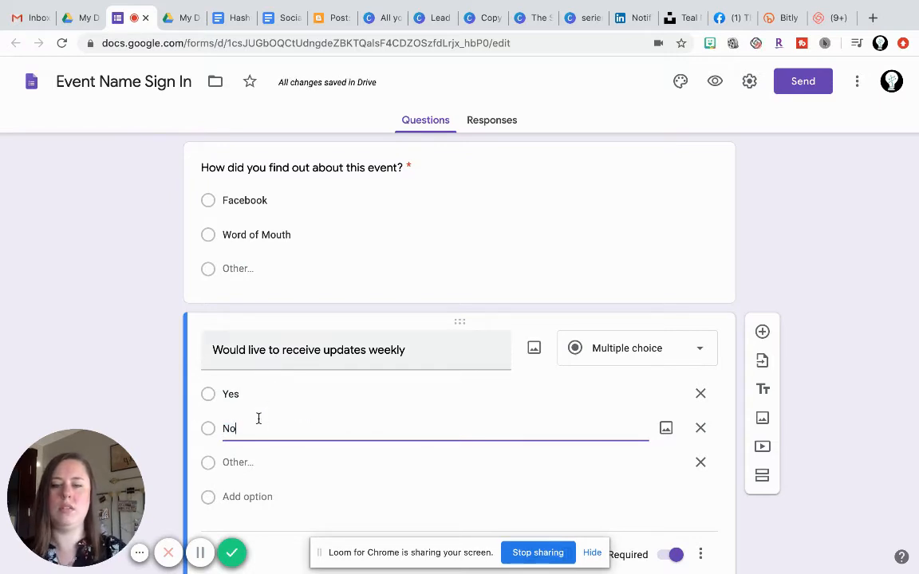
Replace the Other option of the weekly updates question with a third answer option "Maybe? Tell Me More".
click(240, 466)
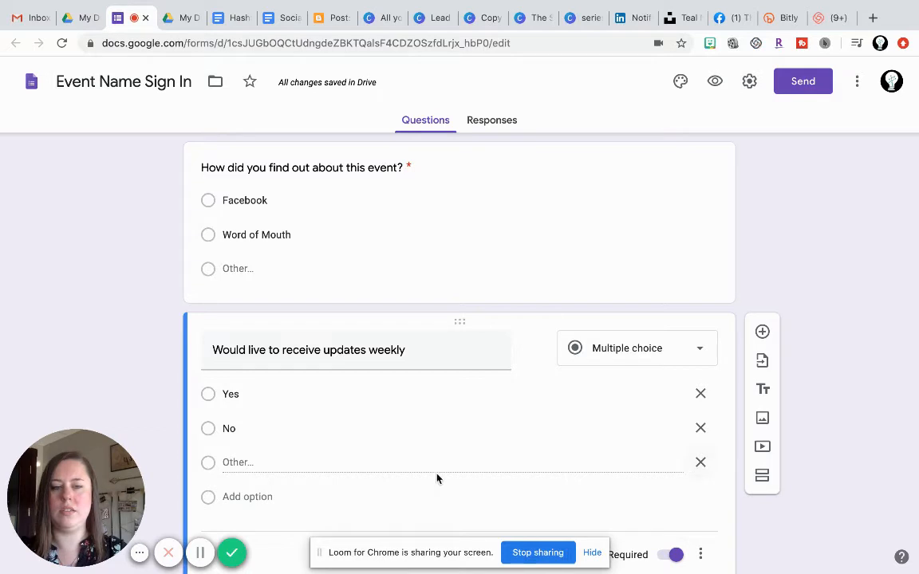
click(700, 463)
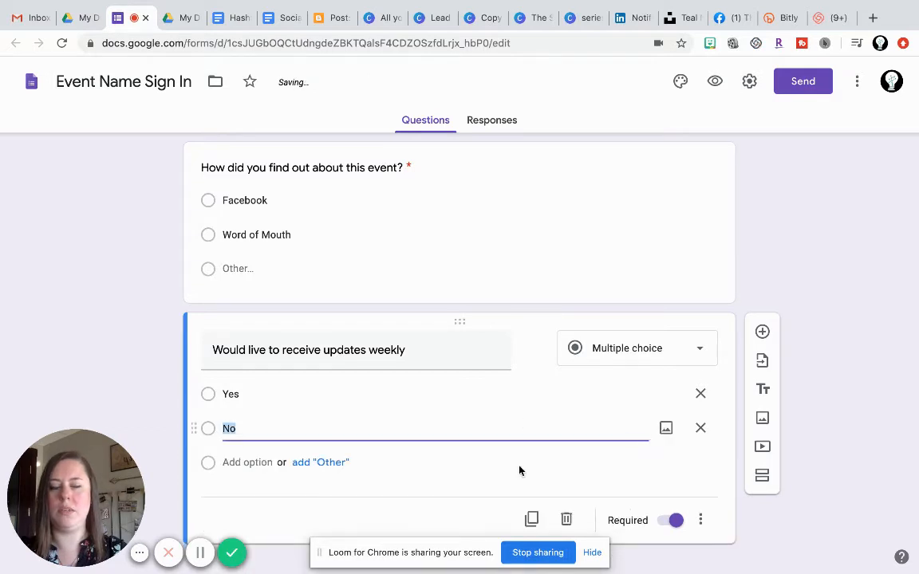
click(244, 461)
text(Maybe?)
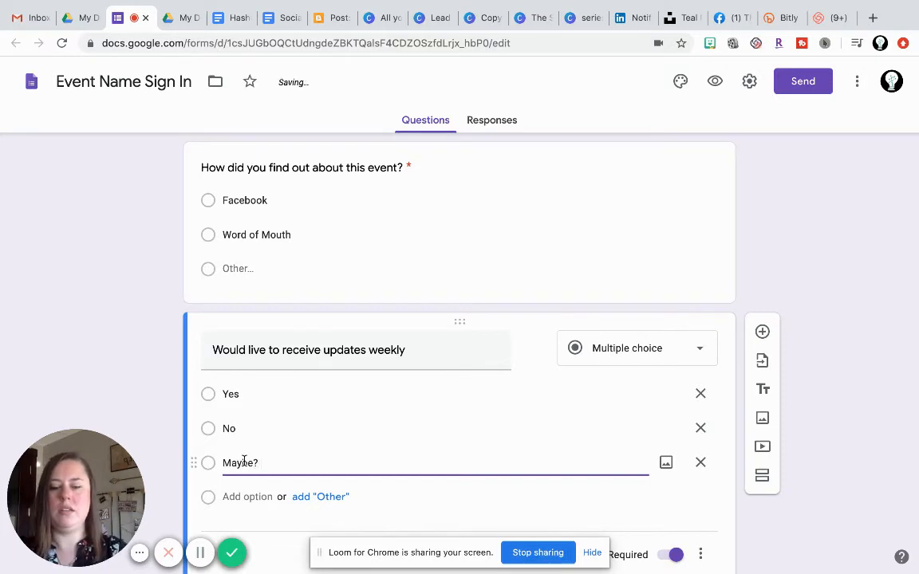
text( Tell Me )
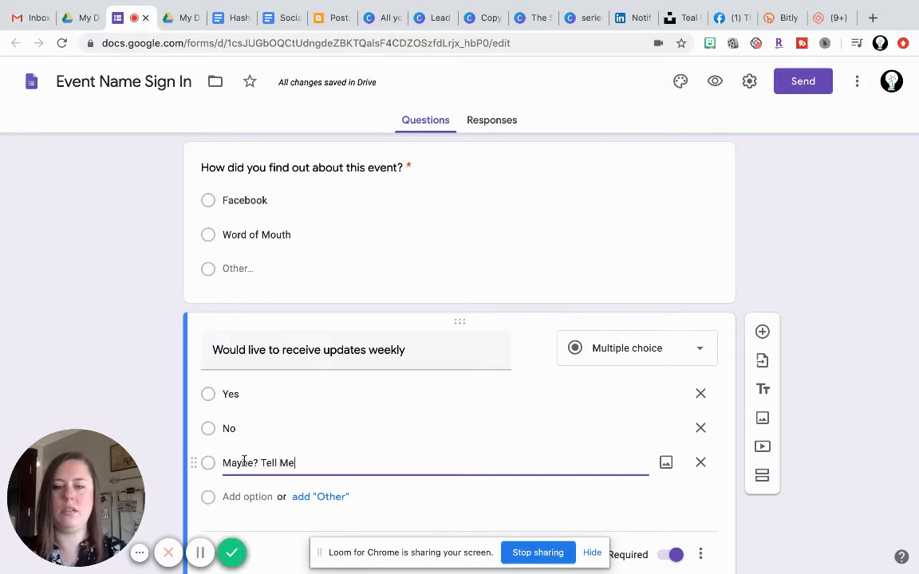
text(More)
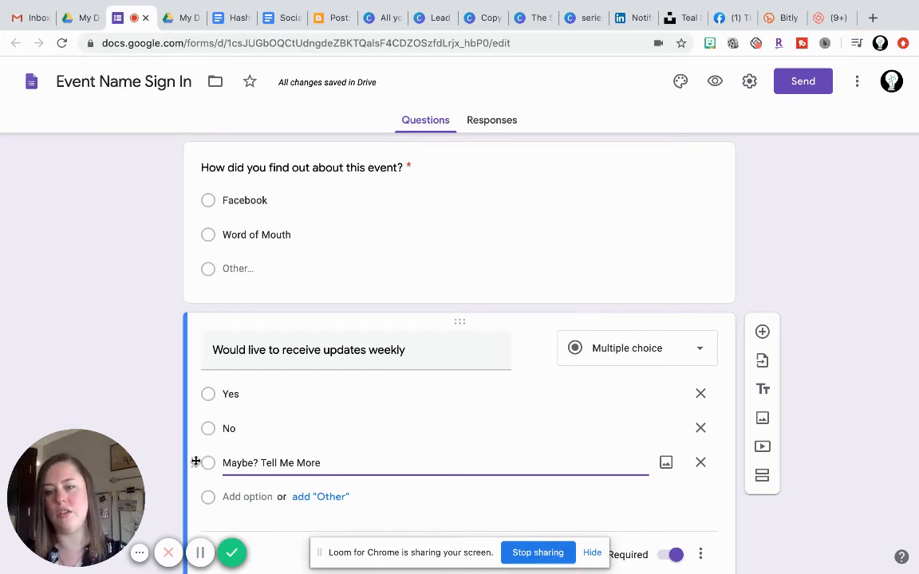
Move the "Maybe? Tell Me More" option above "No" and return "No" to second place.
drag(197, 463, 207, 418)
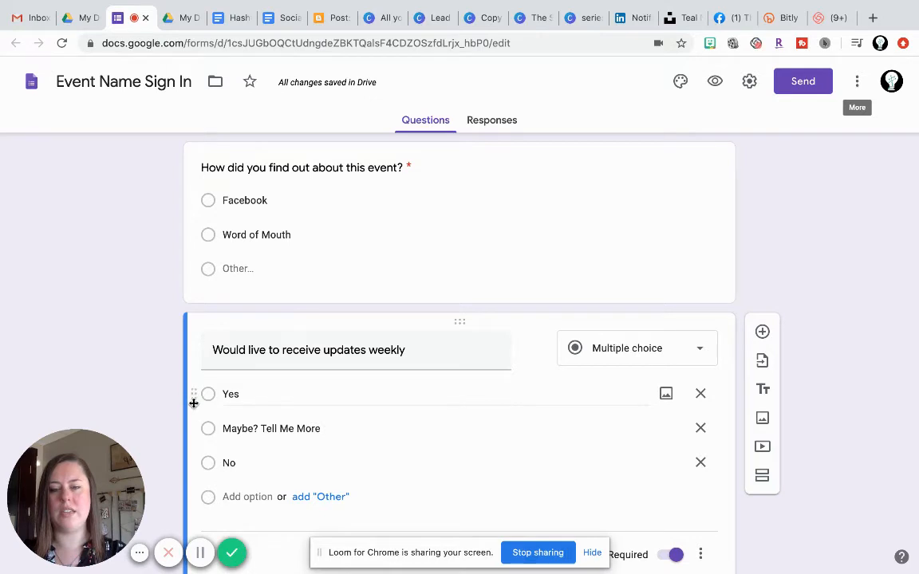
mouse_move(194, 402)
mouse_down()
mouse_move(193, 459)
mouse_move(204, 394)
mouse_up()
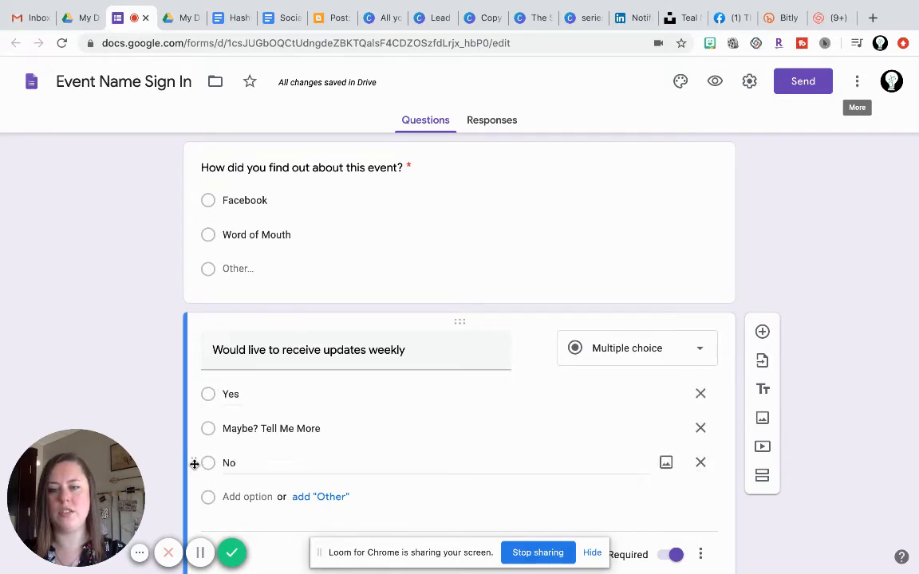
drag(194, 463, 199, 426)
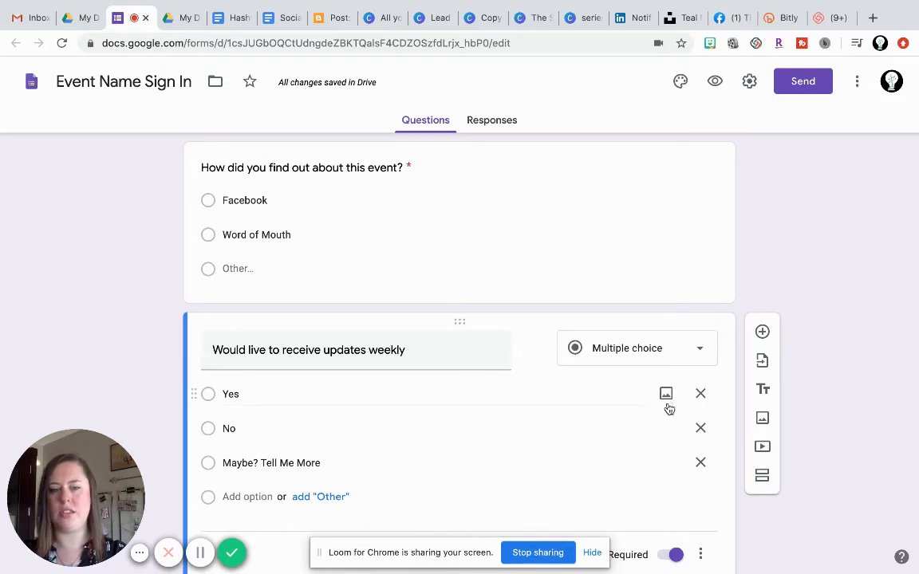
Open the image insertion dialog for the "Yes" answer option and close it without choosing an image.
click(668, 397)
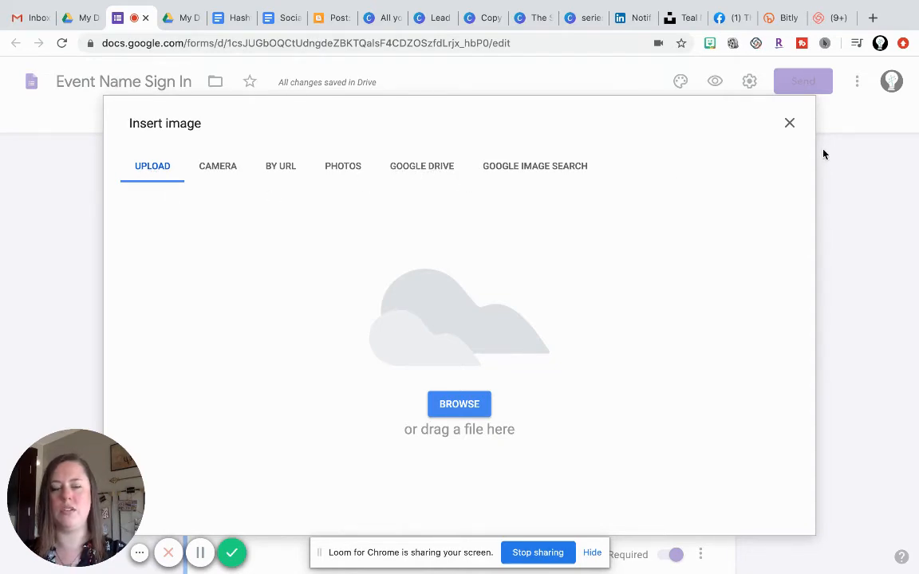
click(789, 124)
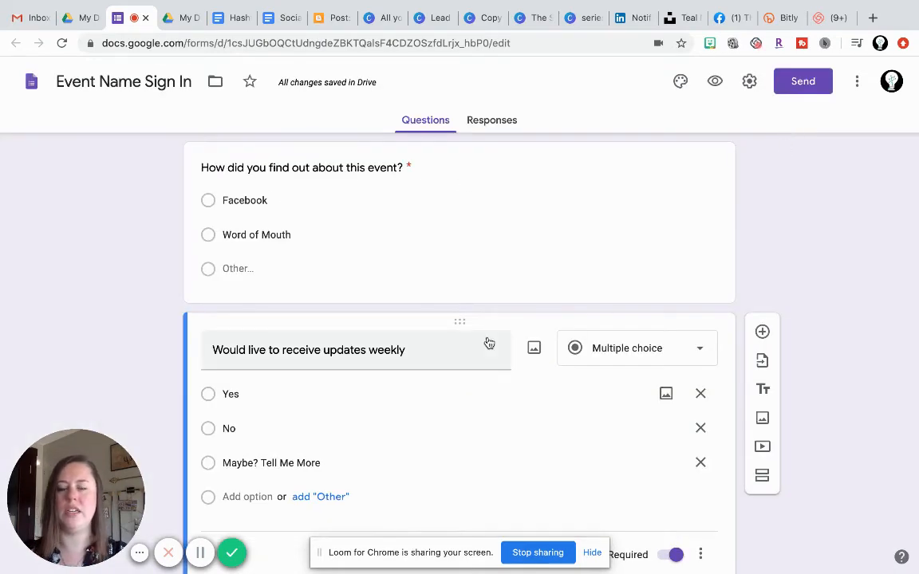
Review the form's questions and answer options from the weekly updates question back to the form title.
scroll(487, 343, down, 1)
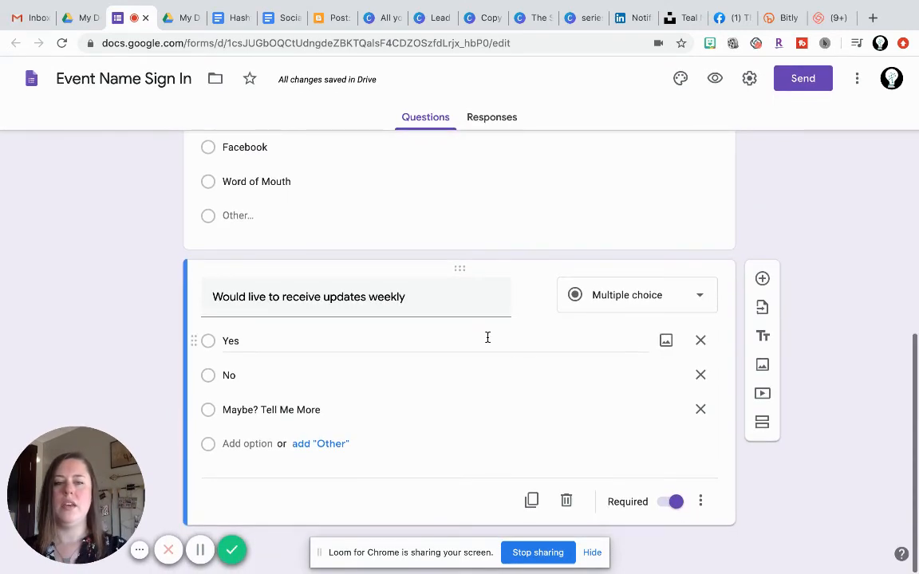
scroll(489, 343, up, 3)
scroll(489, 342, up, 2)
scroll(488, 342, down, 1)
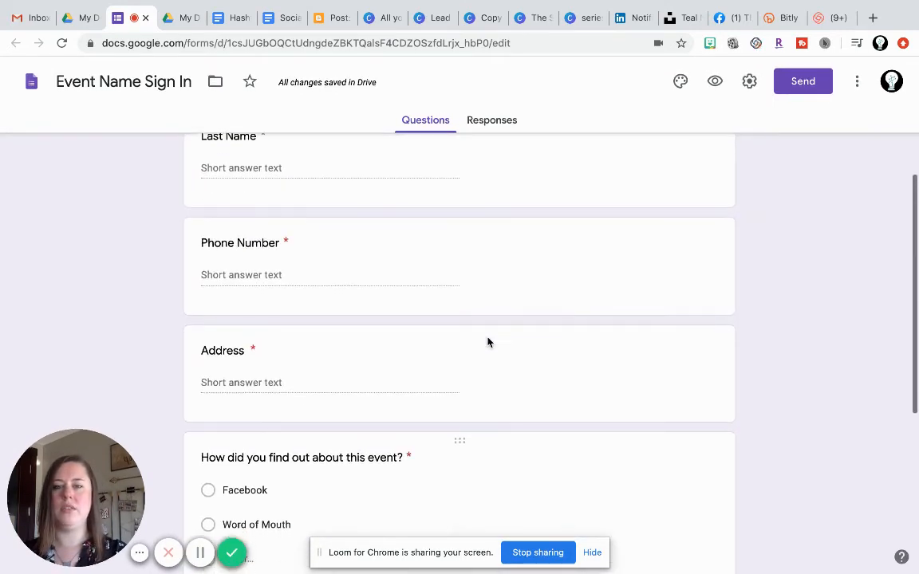
scroll(488, 342, down, 3)
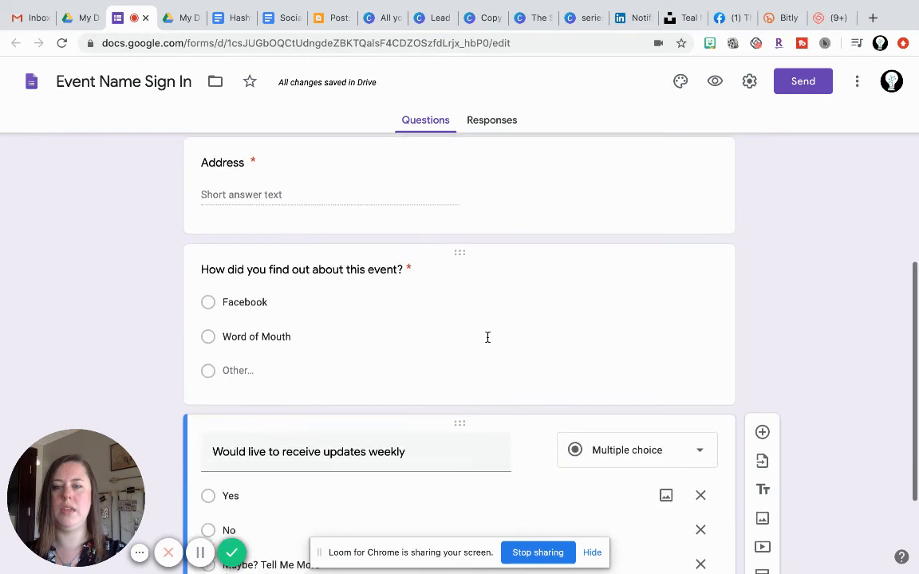
scroll(487, 338, down, 1)
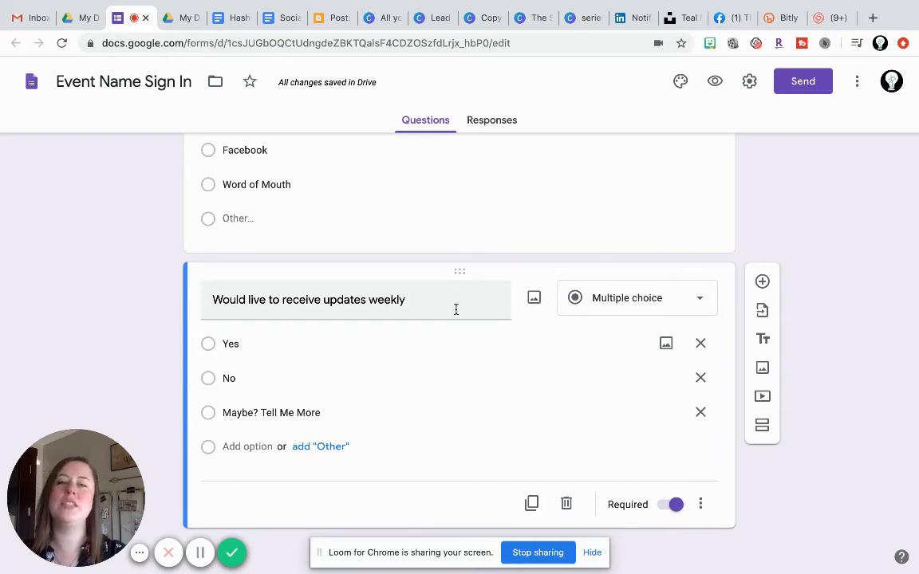
scroll(456, 310, up, 1)
scroll(456, 309, up, 8)
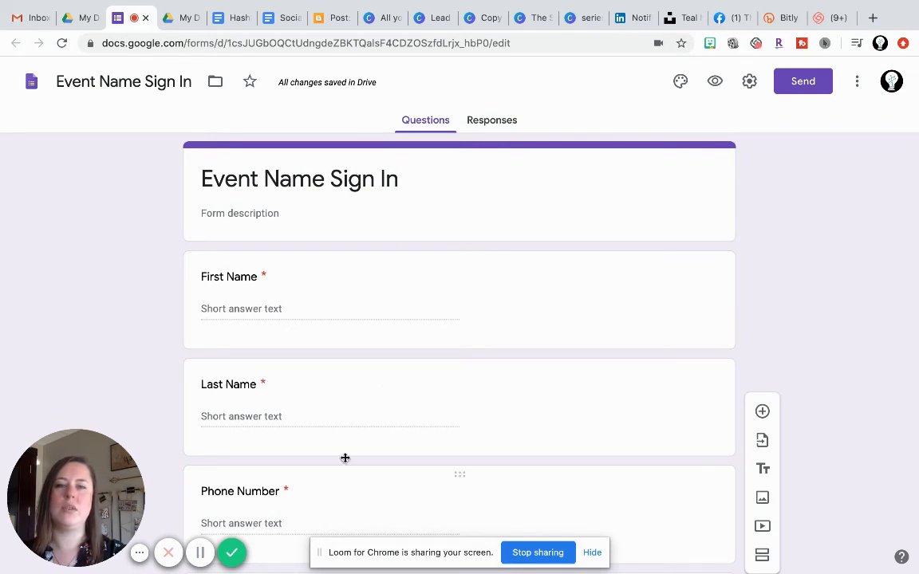
Set the form's theme color to teal.
click(680, 83)
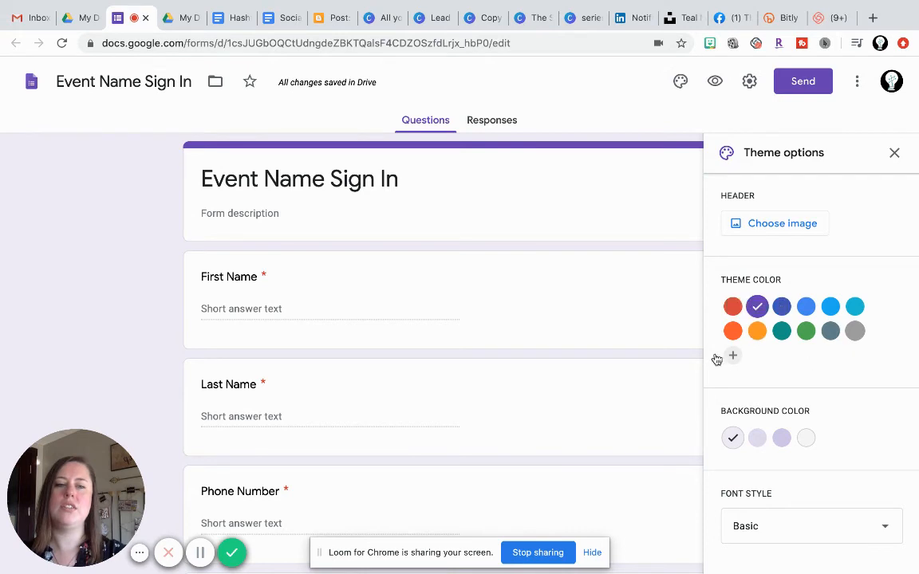
click(782, 332)
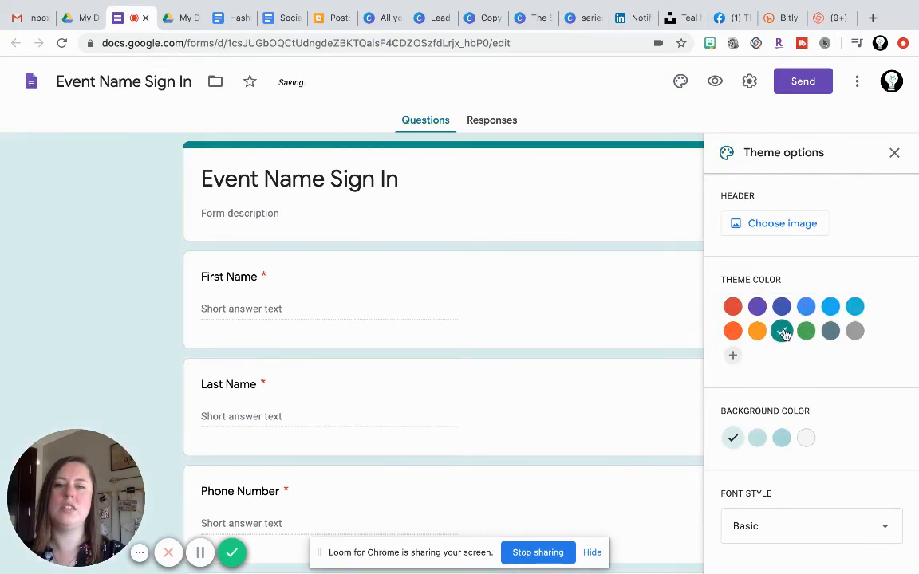
scroll(794, 424, down, 1)
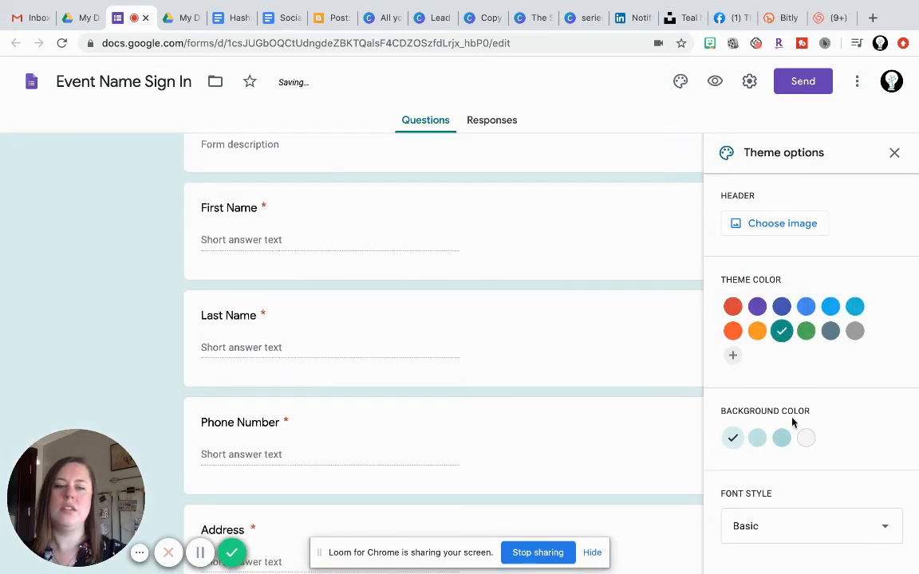
Set the form's font style to Formal and check how the title looks.
click(775, 525)
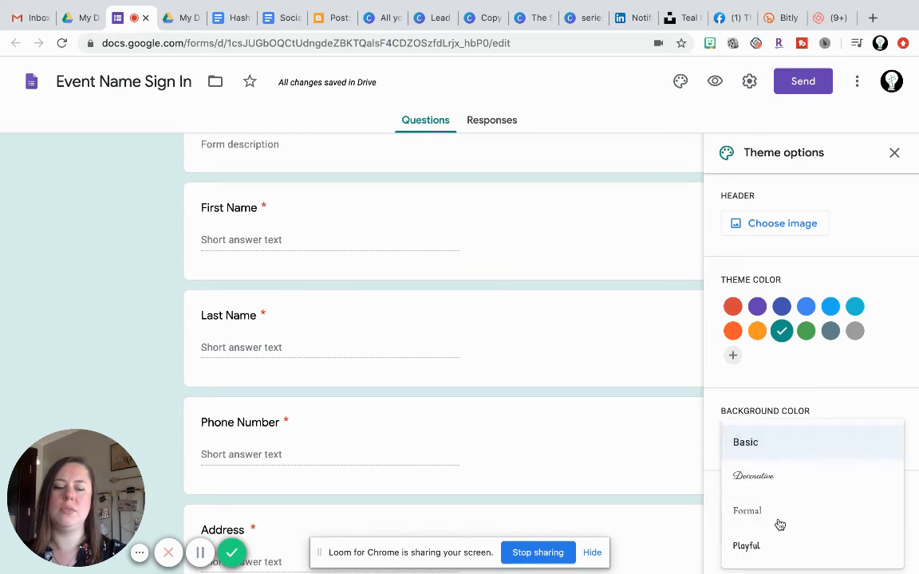
click(773, 517)
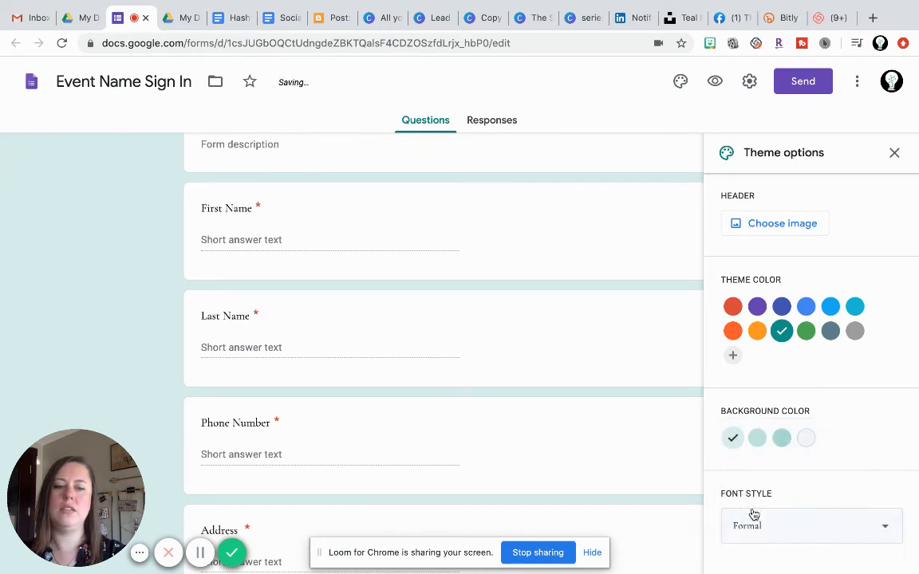
scroll(771, 413, up, 1)
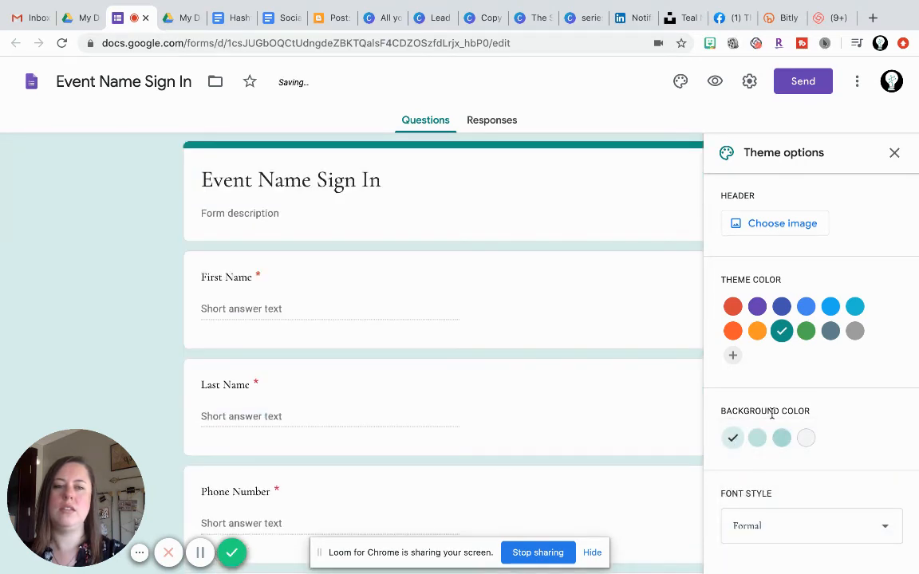
Set the form's font style to Playful and close the theme options.
click(773, 541)
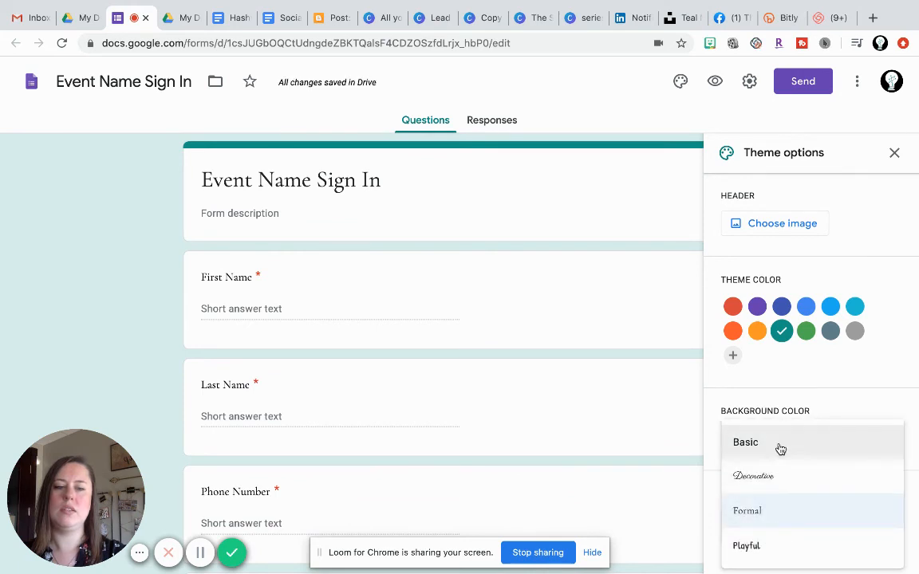
click(734, 547)
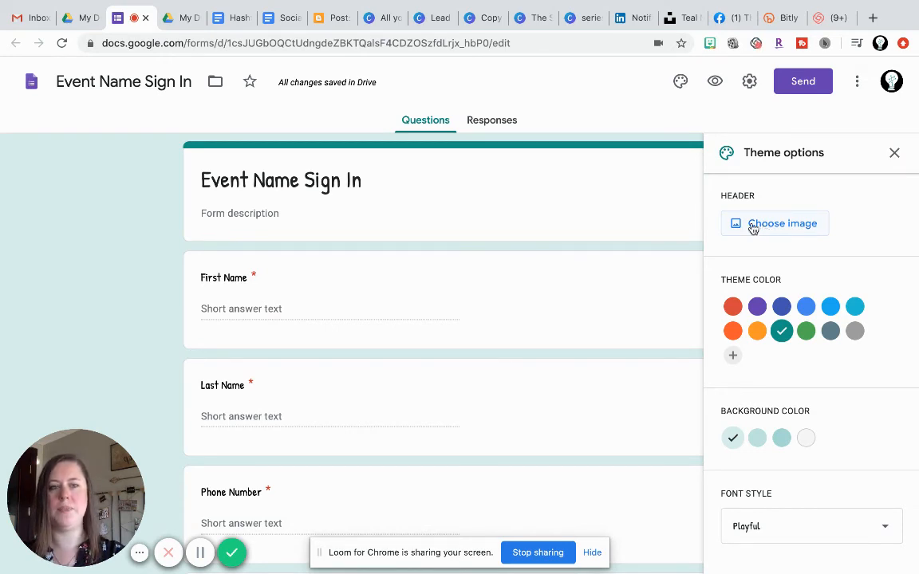
click(894, 153)
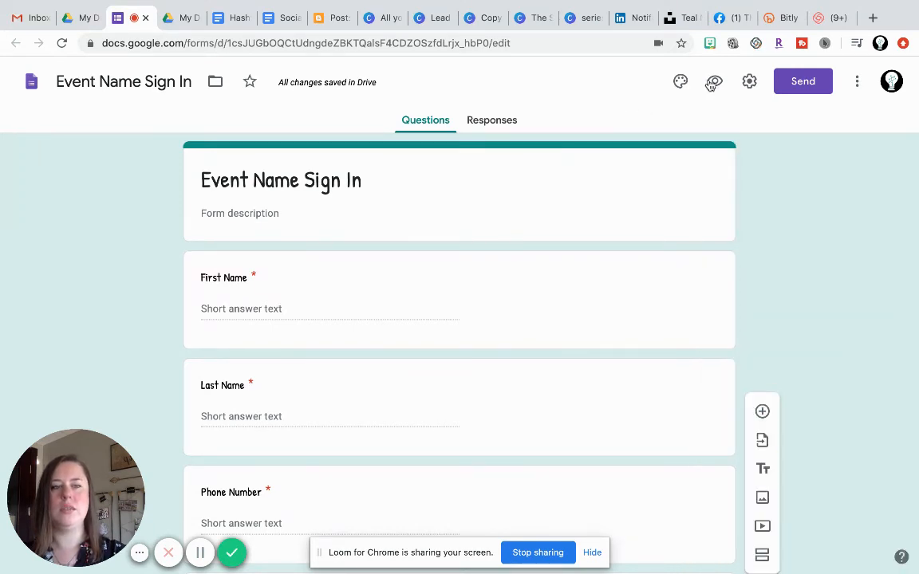
Preview the sign-in form as respondents see it and return to the form editor.
click(712, 83)
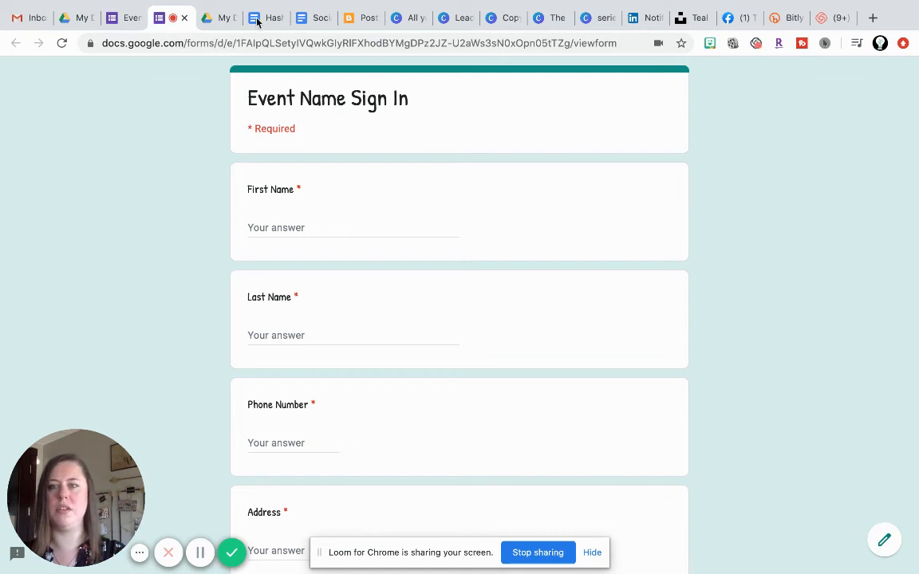
click(122, 19)
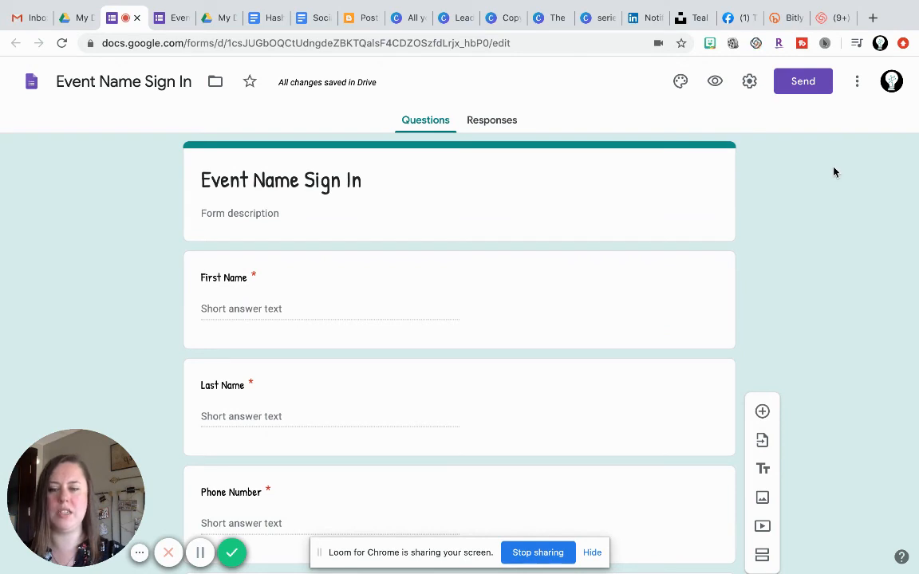
scroll(832, 292, down, 3)
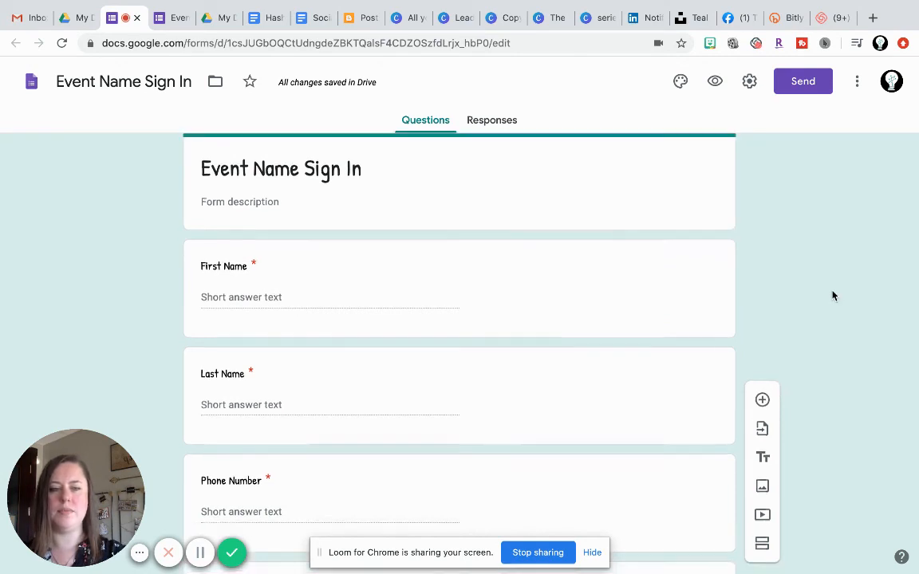
scroll(832, 296, up, 3)
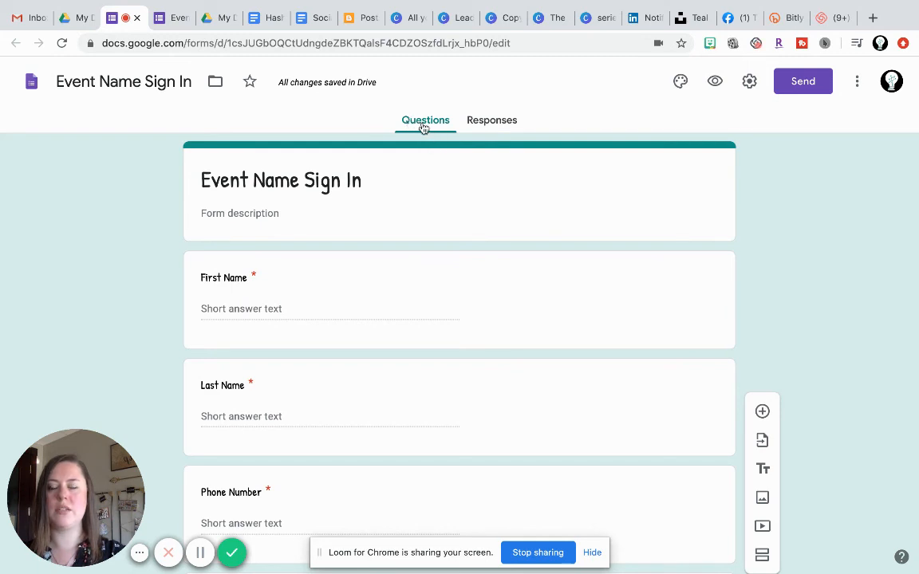
Check the form's responses and return to the questions to review them from title to weekly updates.
click(508, 127)
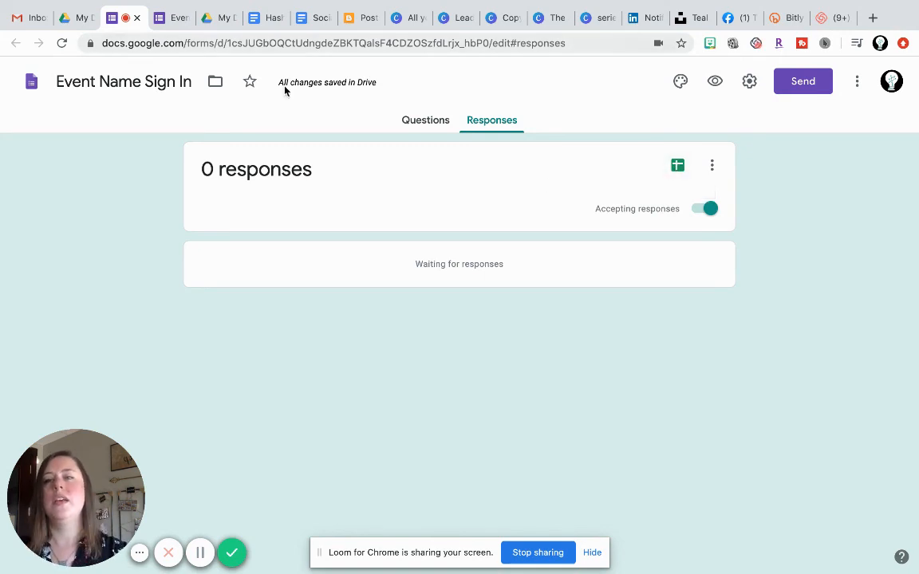
click(436, 124)
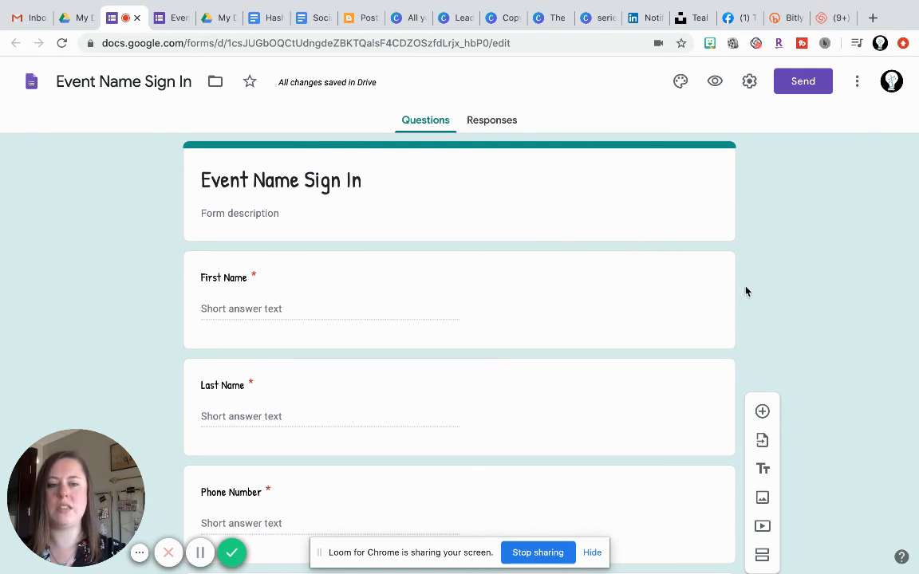
scroll(746, 292, down, 5)
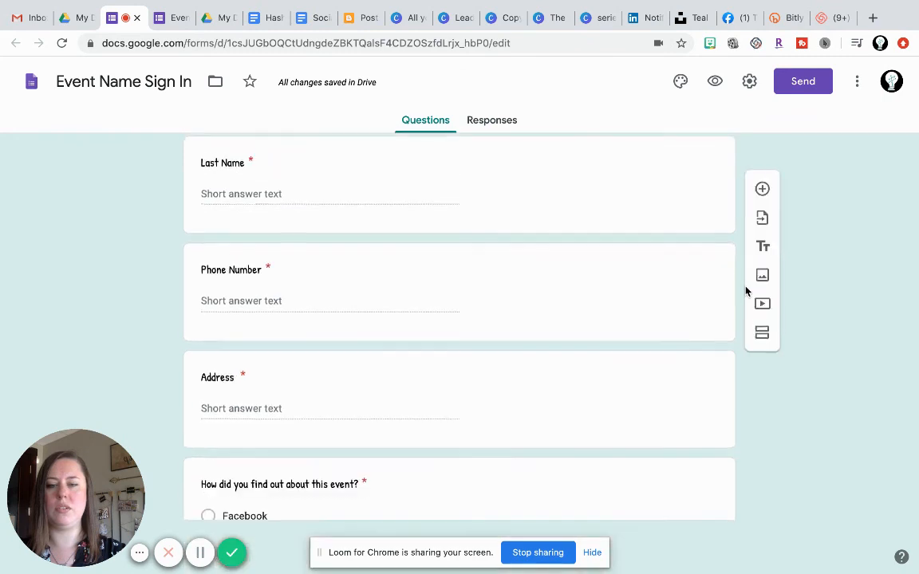
scroll(746, 291, down, 4)
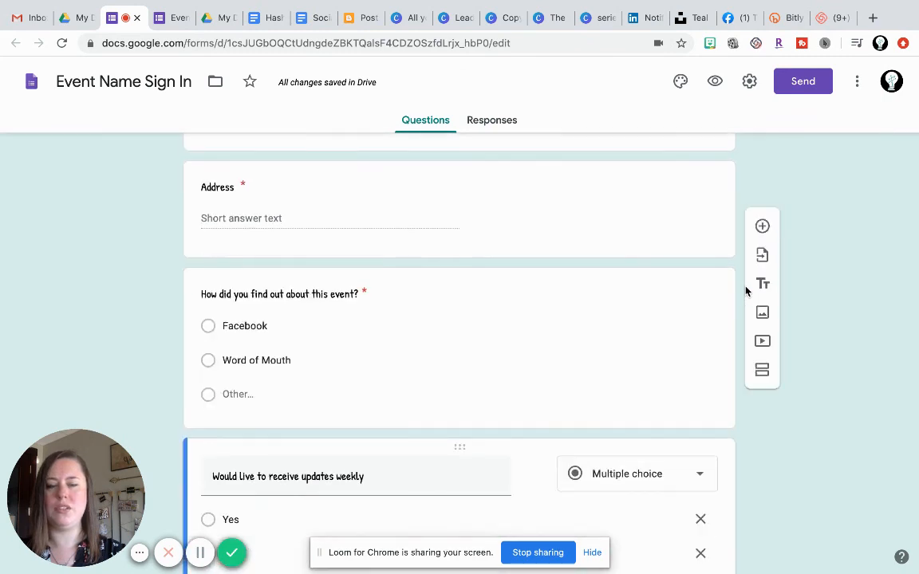
scroll(746, 291, up, 6)
scroll(746, 292, up, 2)
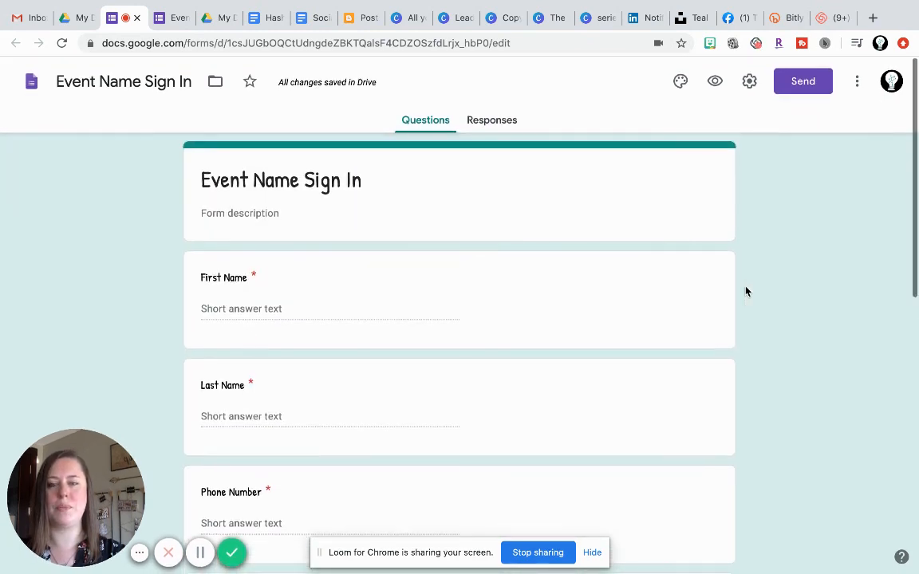